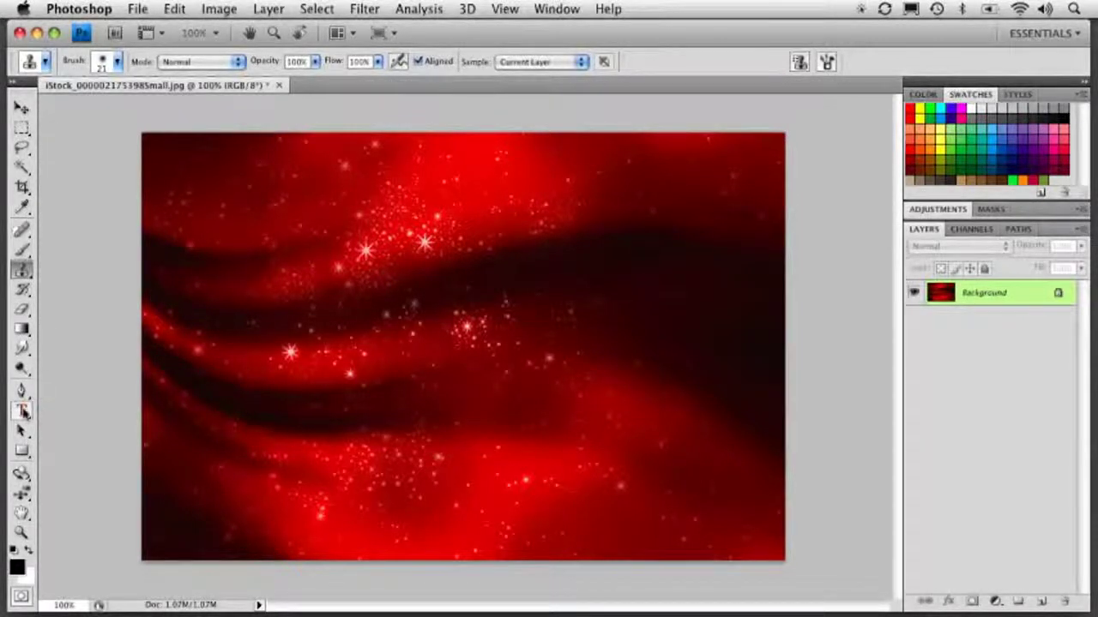
# Step: Add the text line "This is text in Photoshop" with the Type tool across the upper part of the image
pyautogui.click(22, 412)
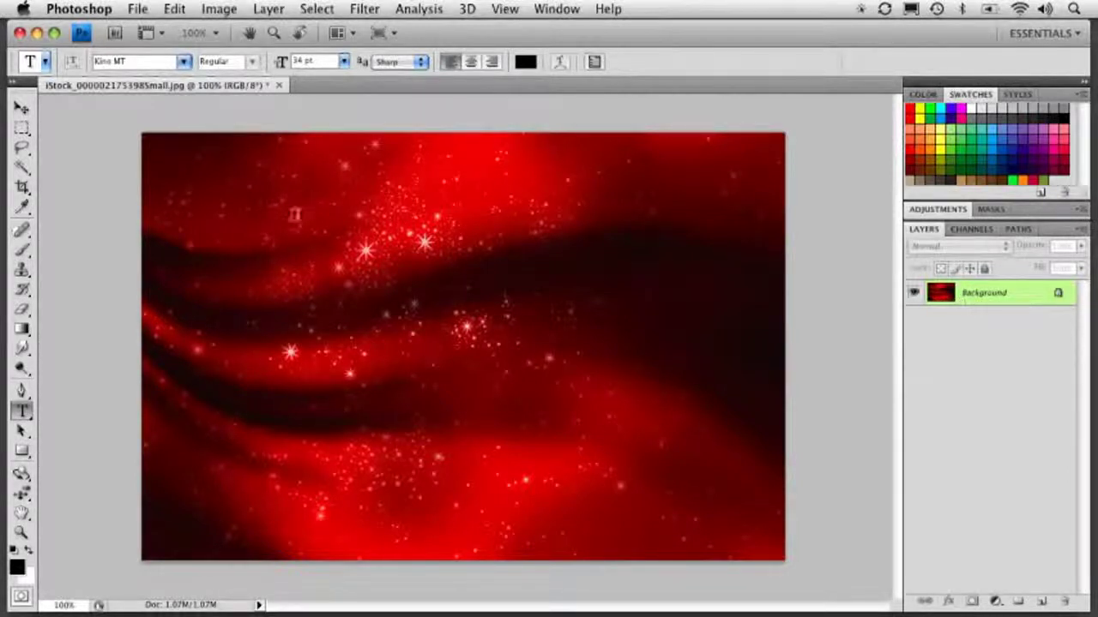
pyautogui.click(285, 240)
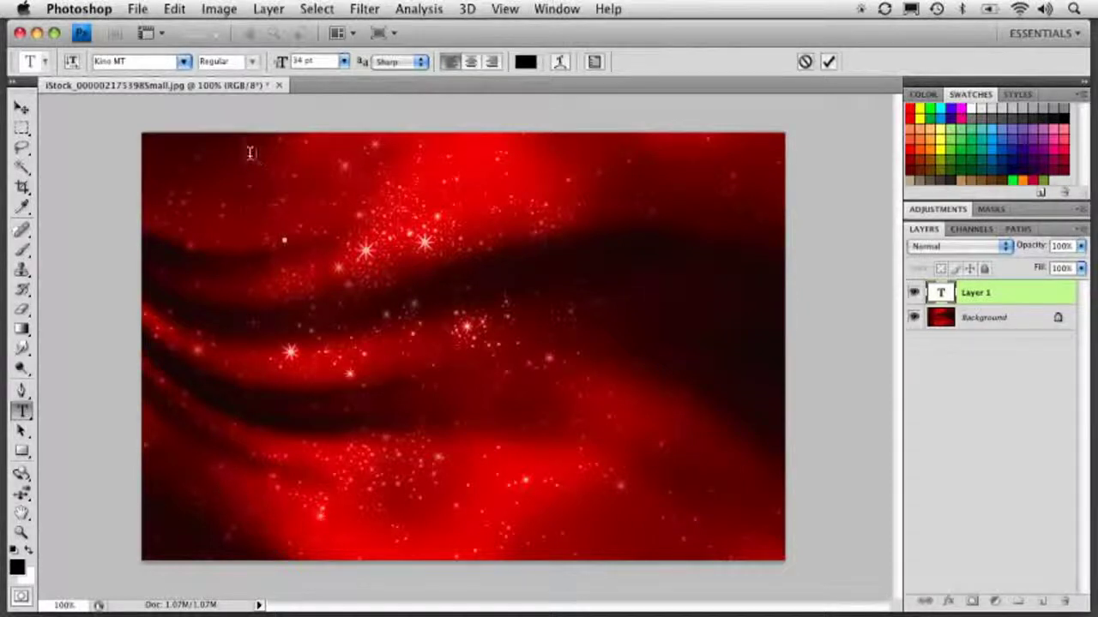
pyautogui.write('This is t')
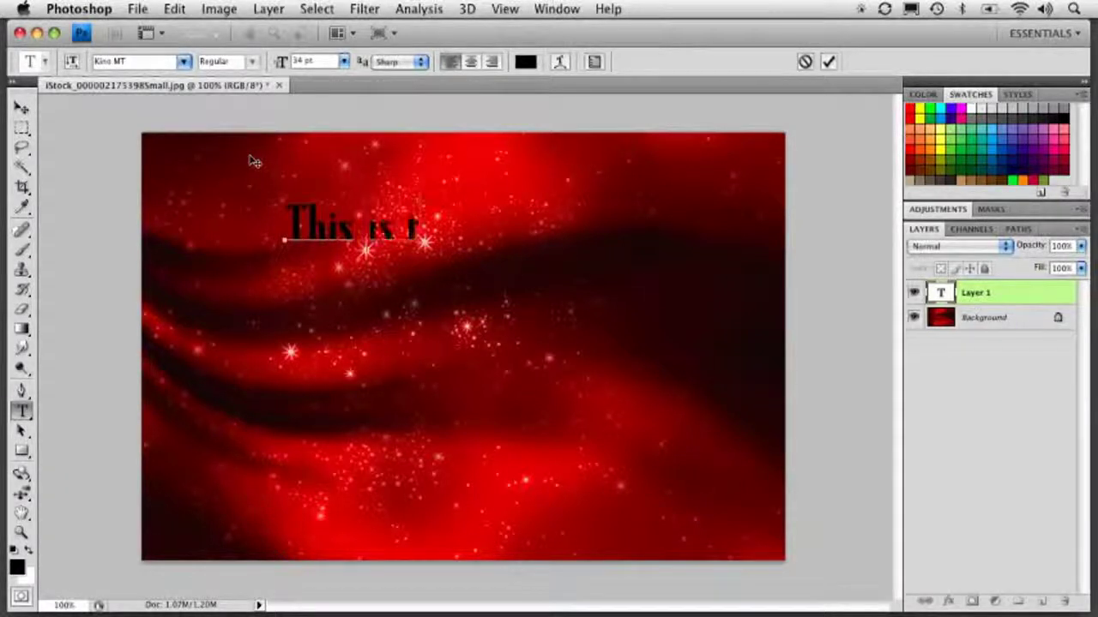
pyautogui.write('ext in')
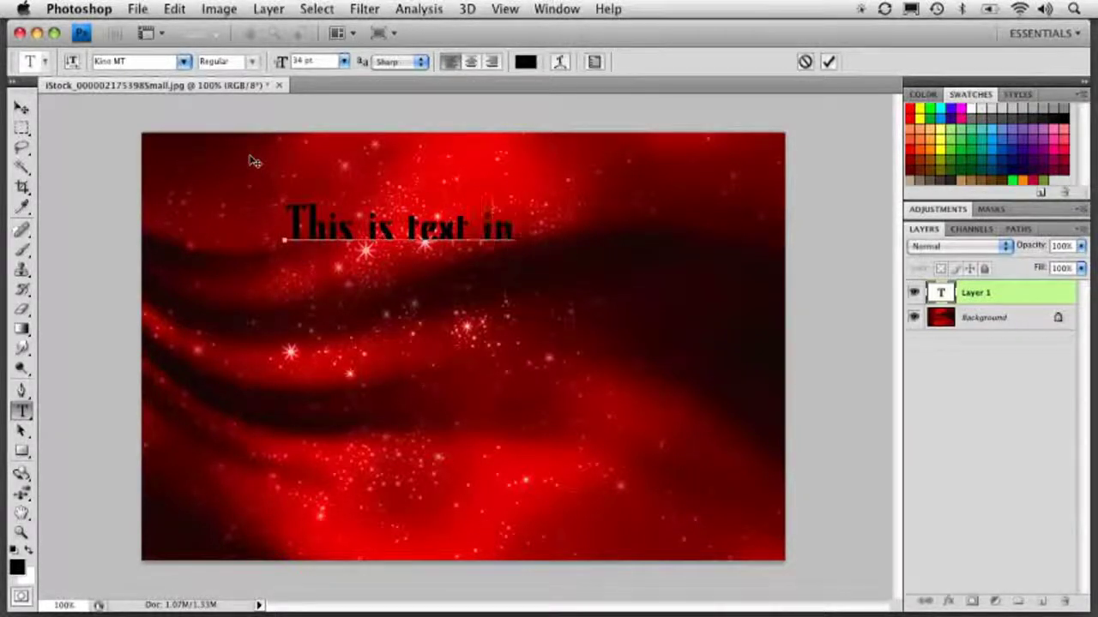
pyautogui.write(' Photoshop')
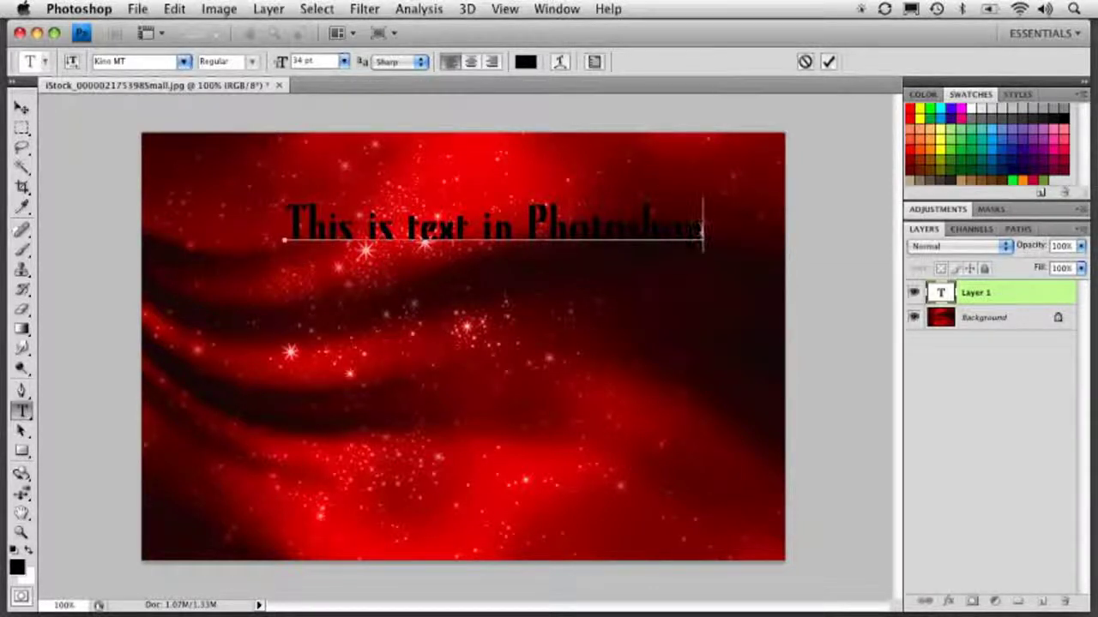
# Step: Recolor the whole text line to pure white (ffffff)
pyautogui.moveTo(701, 228); pyautogui.dragTo(271, 199)
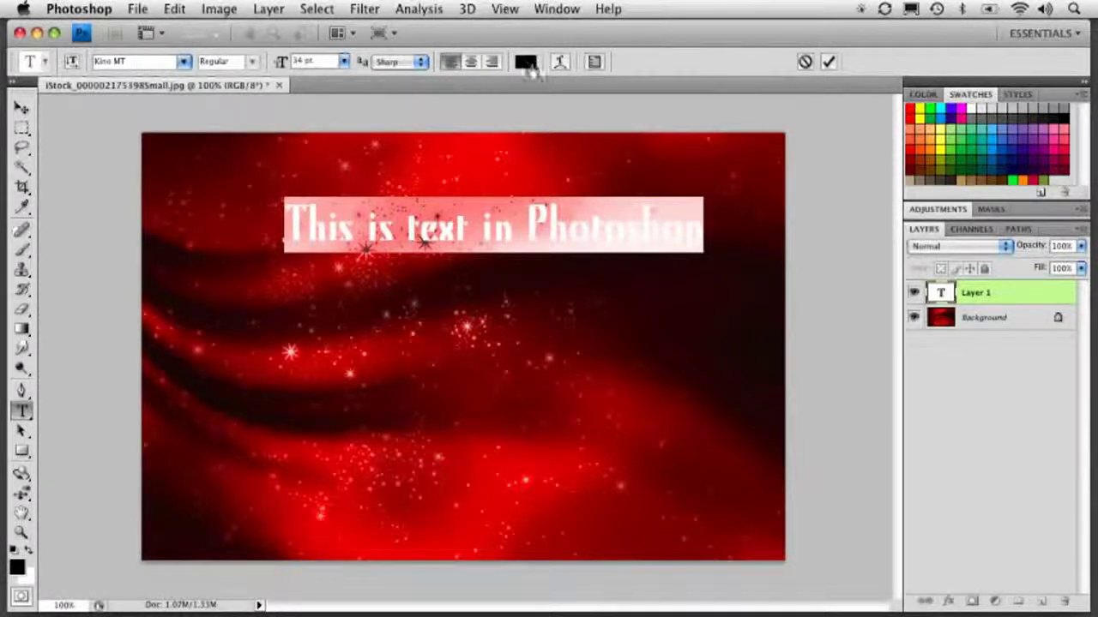
pyautogui.click(526, 62)
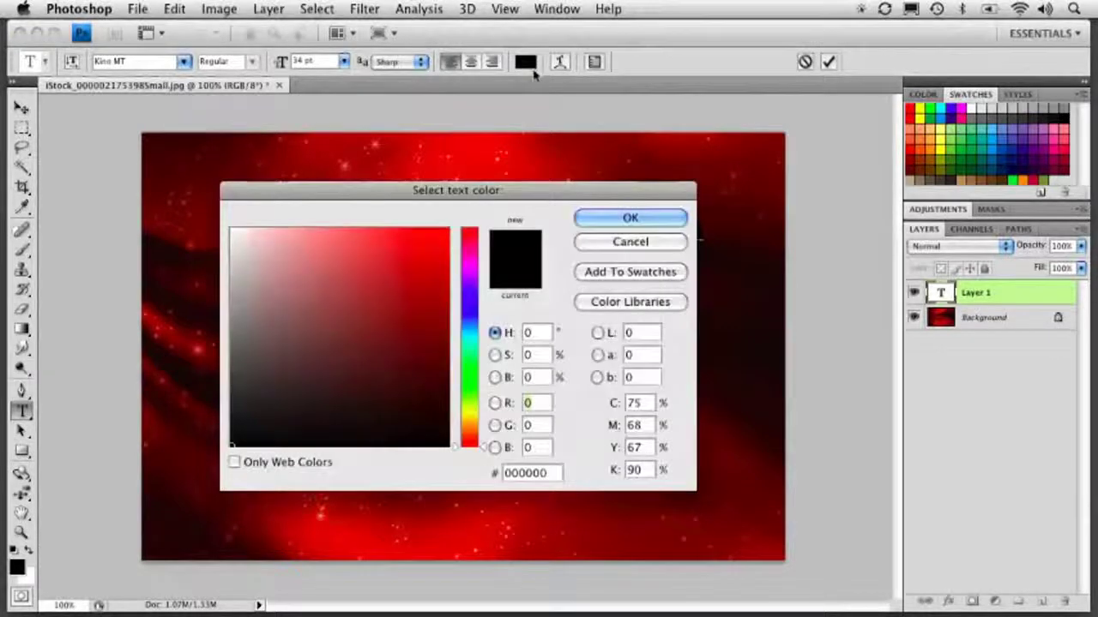
pyautogui.moveTo(451, 203); pyautogui.dragTo(474, 181)
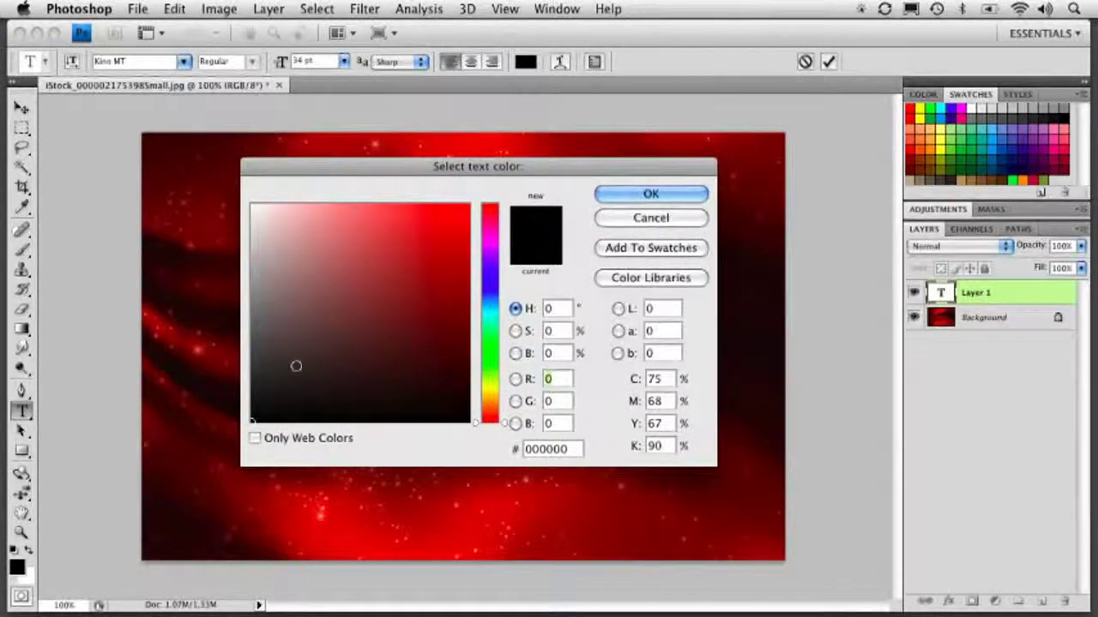
pyautogui.moveTo(257, 417)
pyautogui.mouseDown()
pyautogui.moveTo(268, 217)
pyautogui.moveTo(251, 205)
pyautogui.mouseUp()
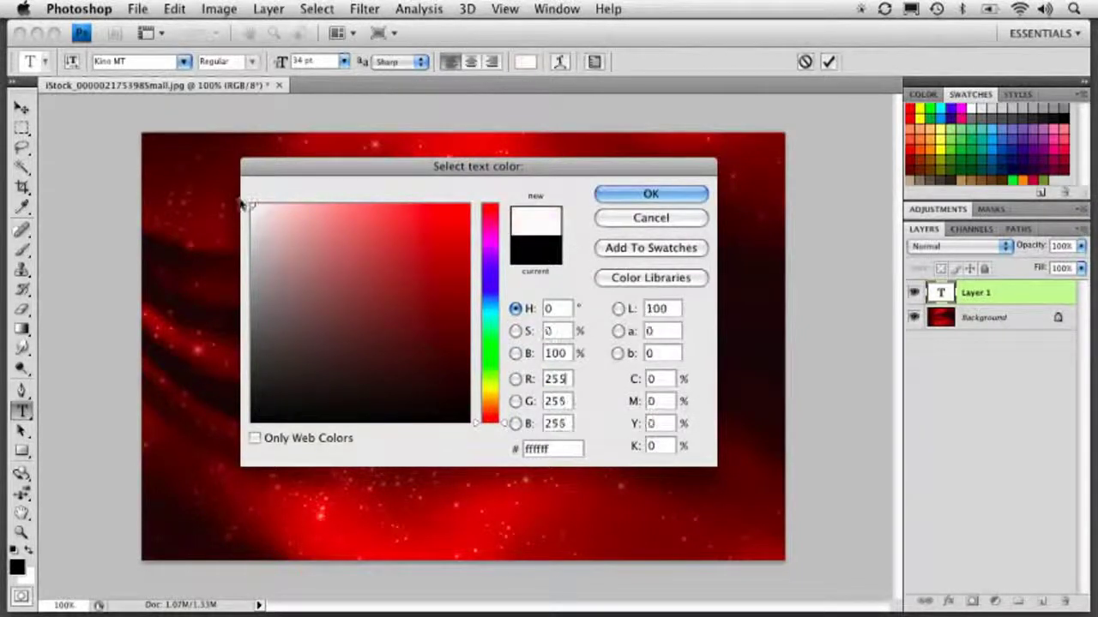
pyautogui.click(620, 194)
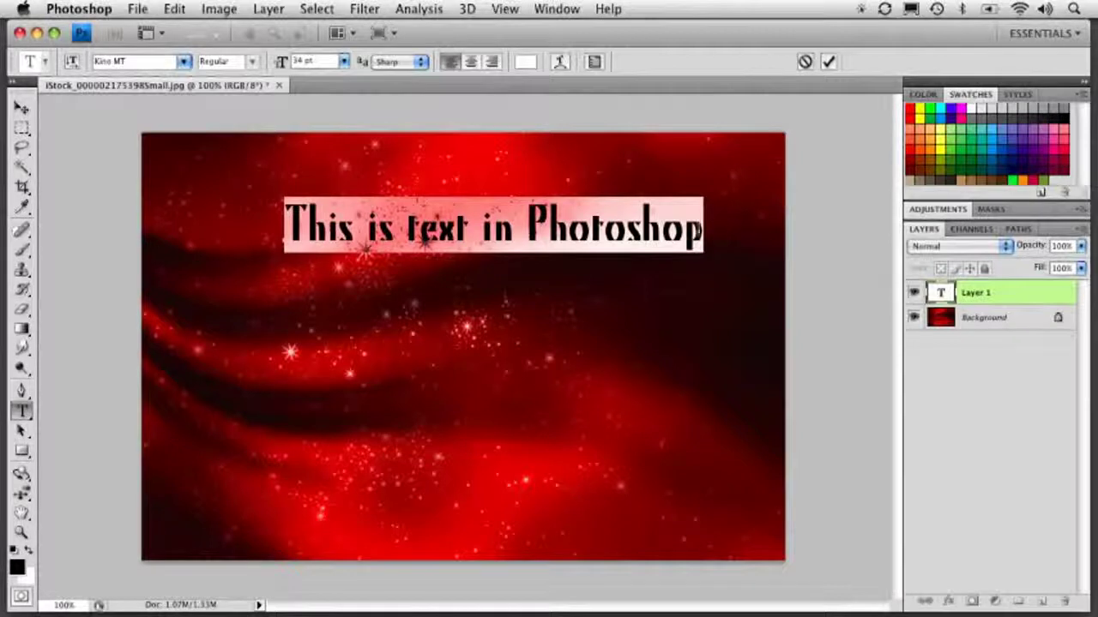
pyautogui.click(697, 229)
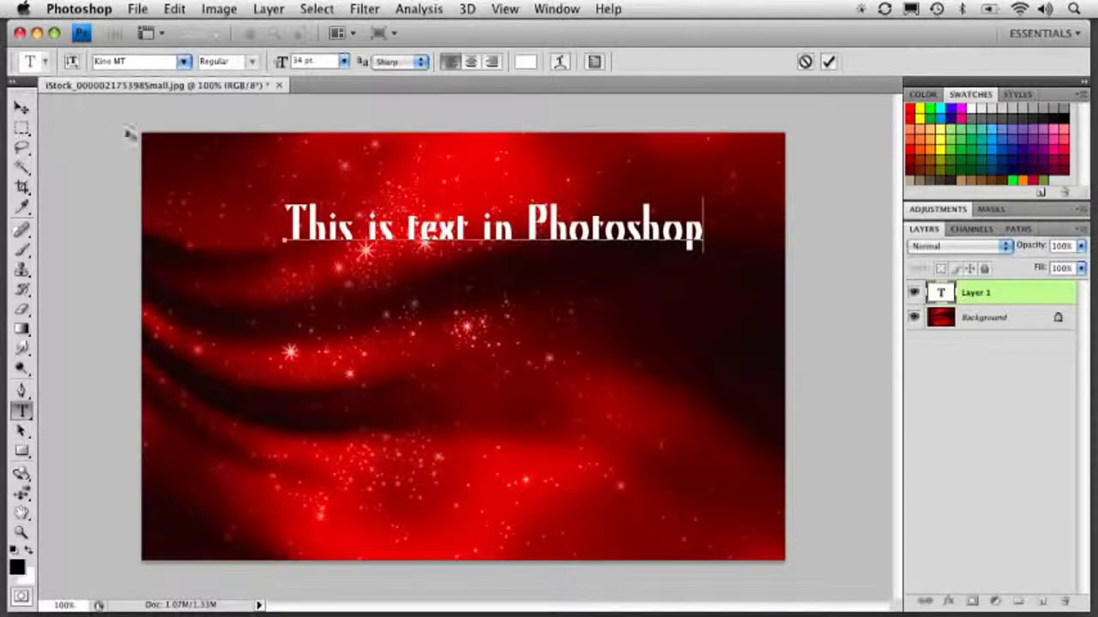
# Step: Move the text line up and left with the Move tool, near the image's upper-left corner
pyautogui.click(22, 108)
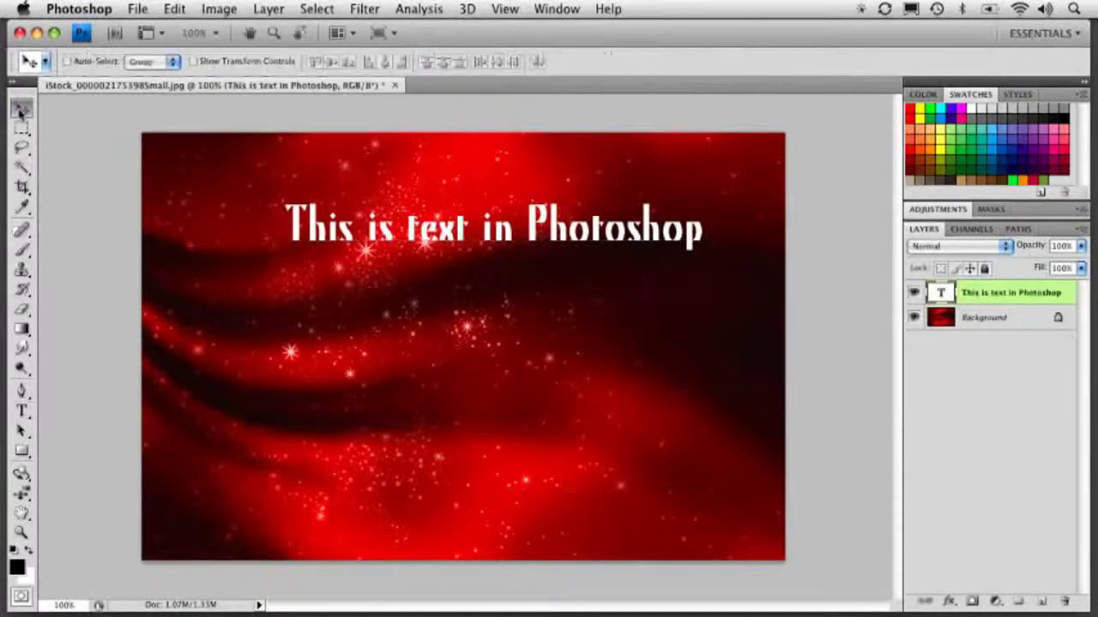
pyautogui.moveTo(379, 239); pyautogui.dragTo(296, 214)
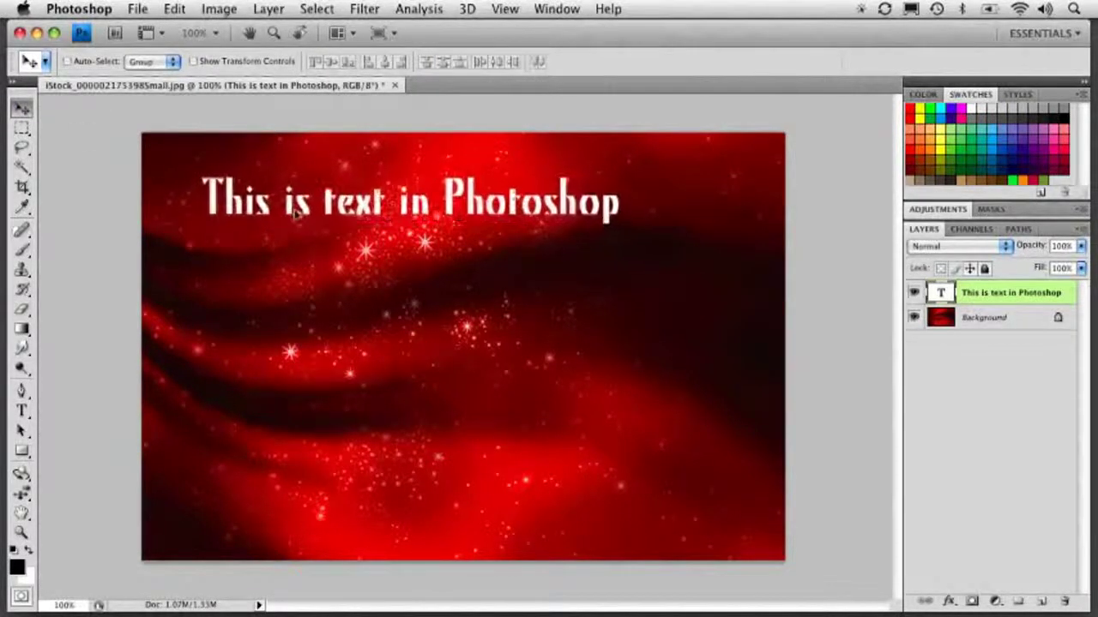
pyautogui.moveTo(427, 226); pyautogui.dragTo(374, 202)
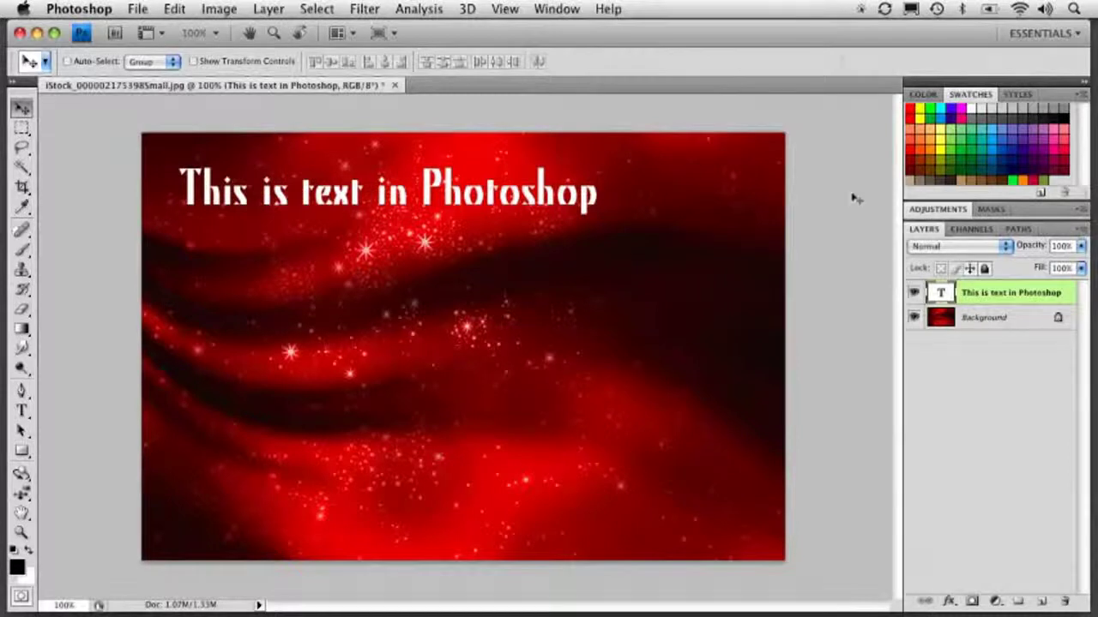
# Step: Select all the text on the type layer and toggle its orientation to vertical and back to horizontal
pyautogui.doubleClick(942, 295)
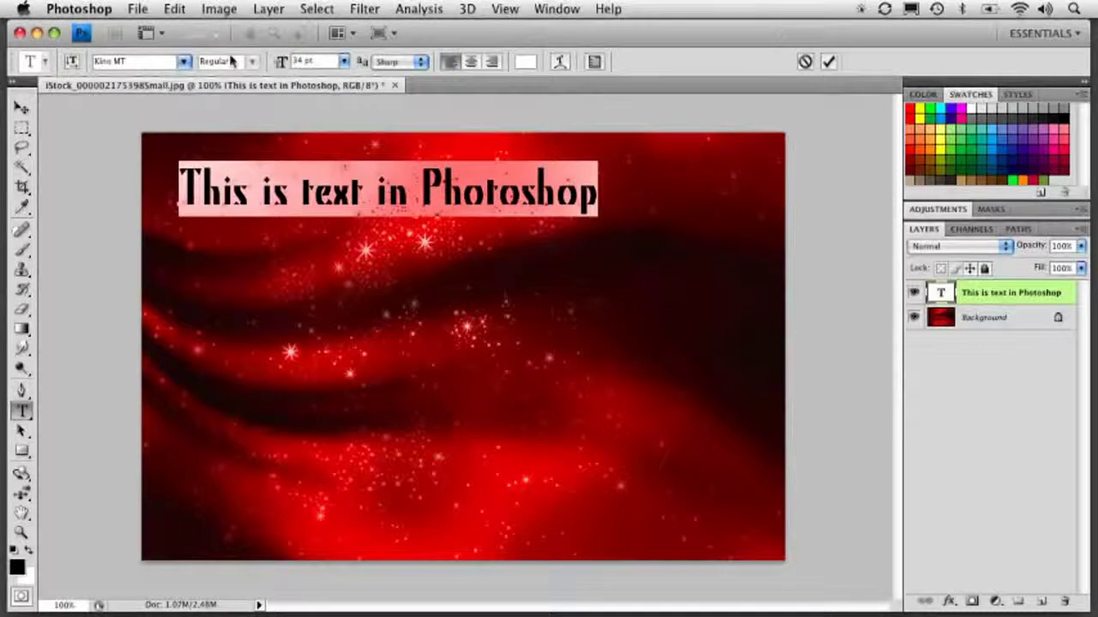
pyautogui.click(72, 63)
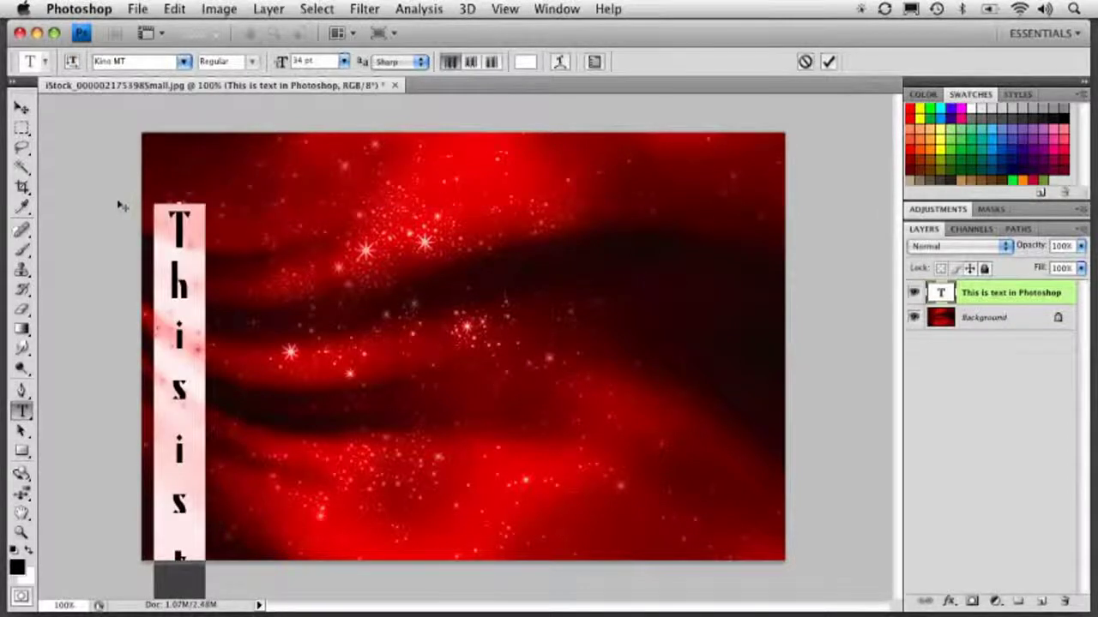
pyautogui.click(72, 64)
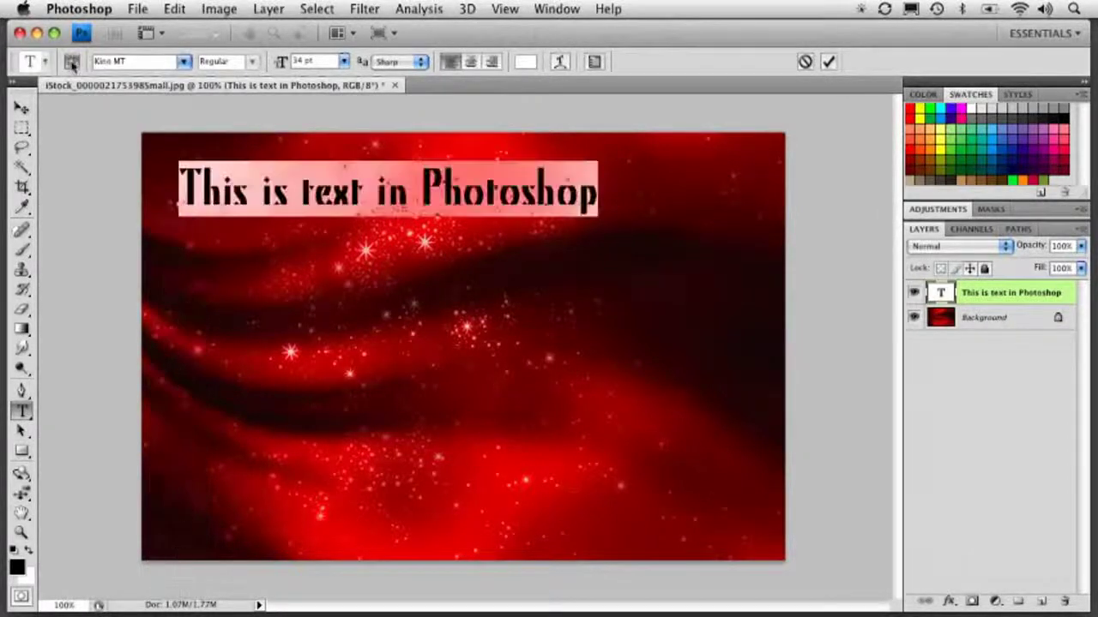
pyautogui.click(72, 63)
pyautogui.click(72, 63)
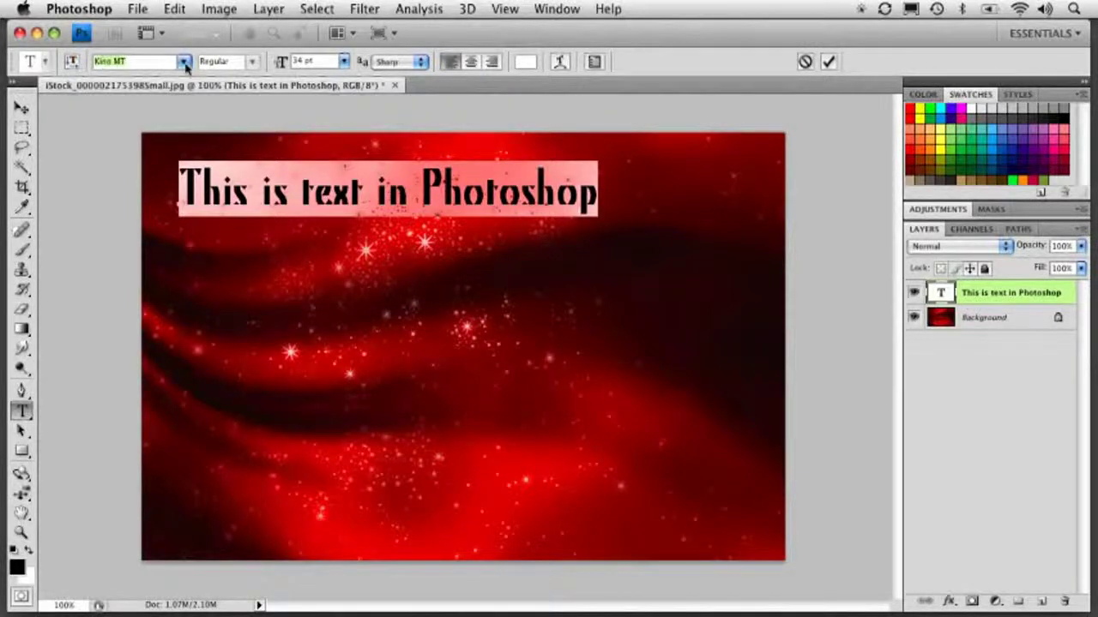
# Step: Change the selected text's font to Adobe Garamond Pro
pyautogui.click(183, 63)
pyautogui.scroll(10, 193, 142)
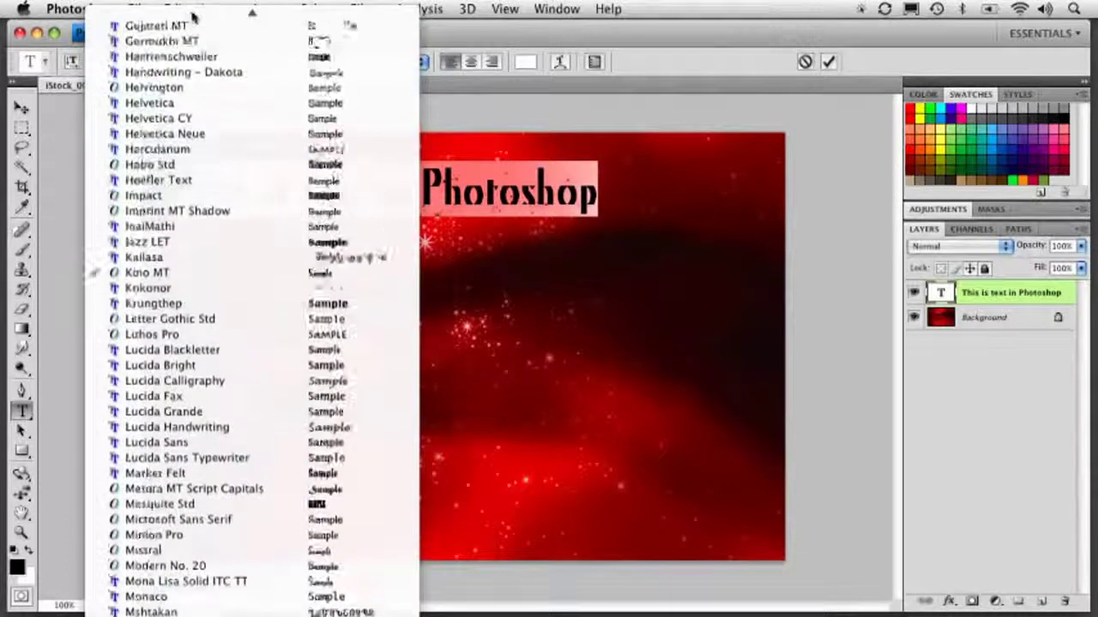
pyautogui.scroll(8, 193, 18)
pyautogui.scroll(5, 193, 17)
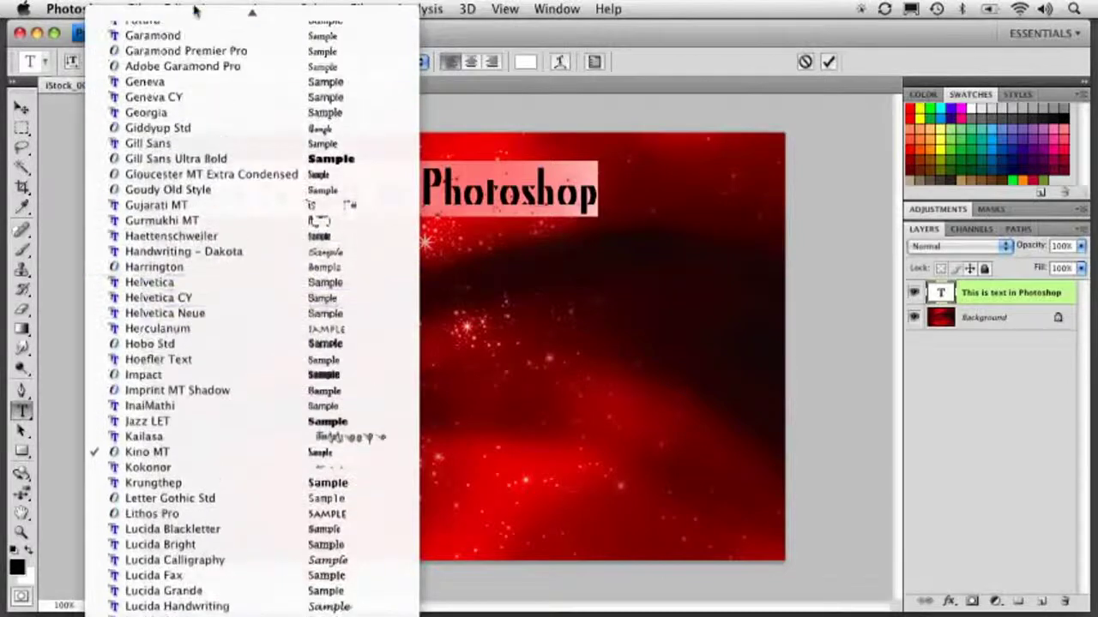
pyautogui.click(210, 167)
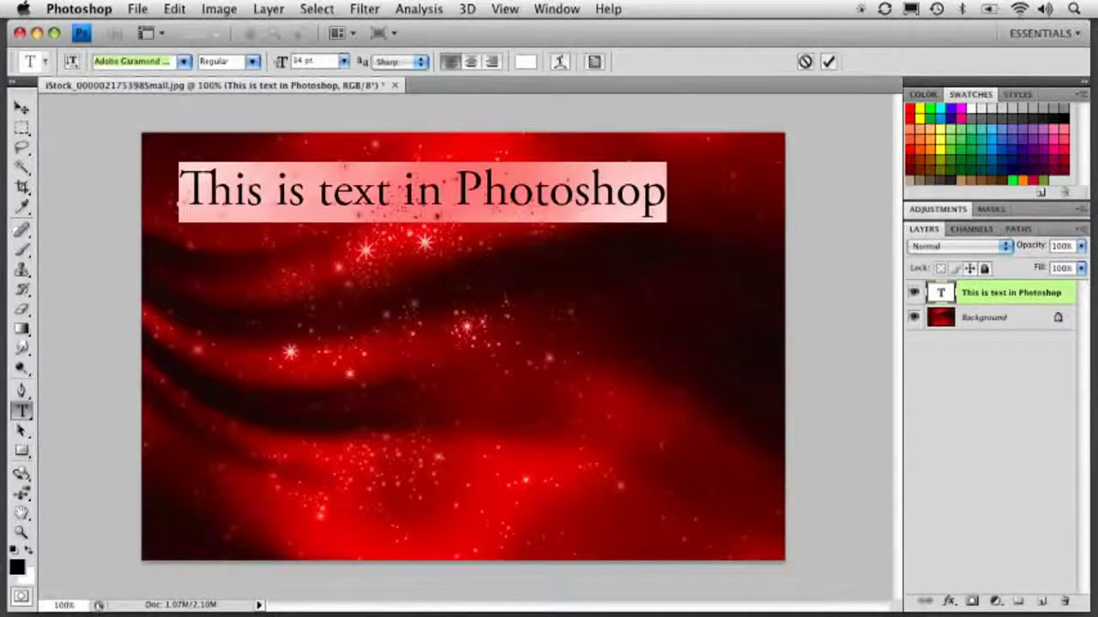
# Step: Preview the fonts following Adobe Garamond Pro on the text one by one, through Gill Sans and past Goudy Old Style
pyautogui.click(155, 62)
pyautogui.doubleClick(153, 62)
pyautogui.press('Down')
pyautogui.press('Down')
pyautogui.press('Down')
pyautogui.press('Down')
pyautogui.press('Down')
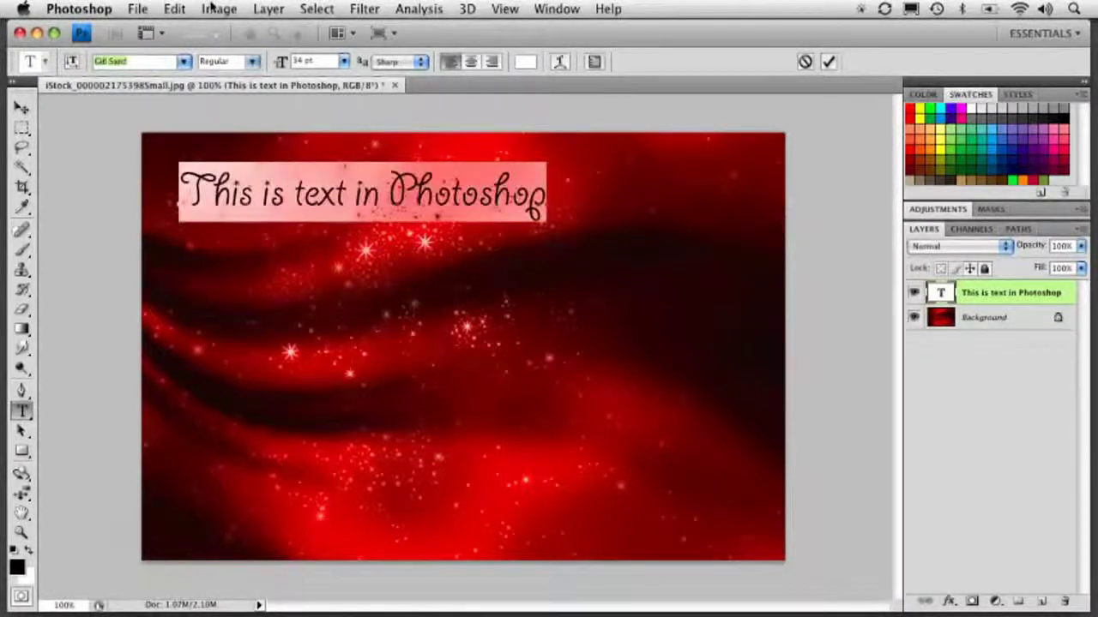
pyautogui.press('Down')
pyautogui.press('Down')
pyautogui.press('Down')
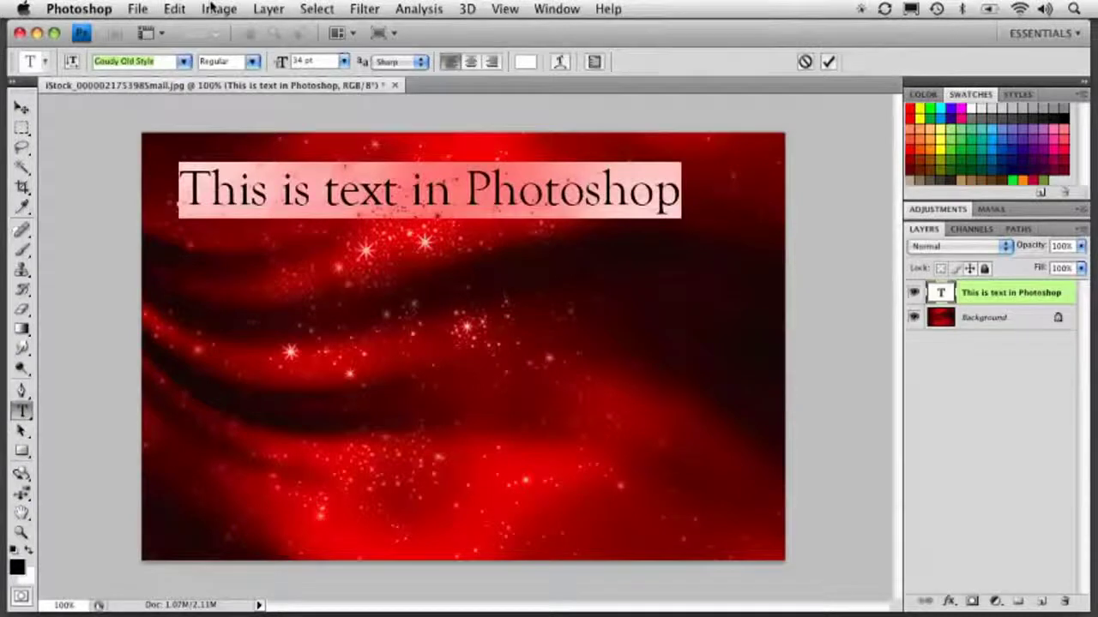
pyautogui.press('Down')
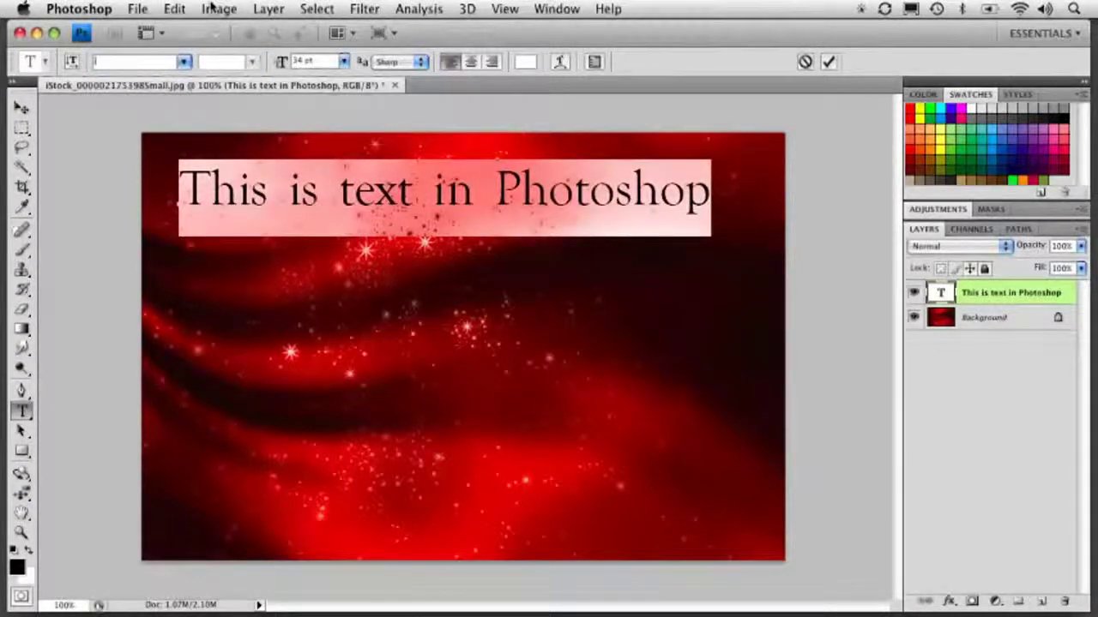
# Step: Try Haettenschweiler and the following fonts on the text up to Helvetica CY, and check that font's available styles
pyautogui.click(184, 62)
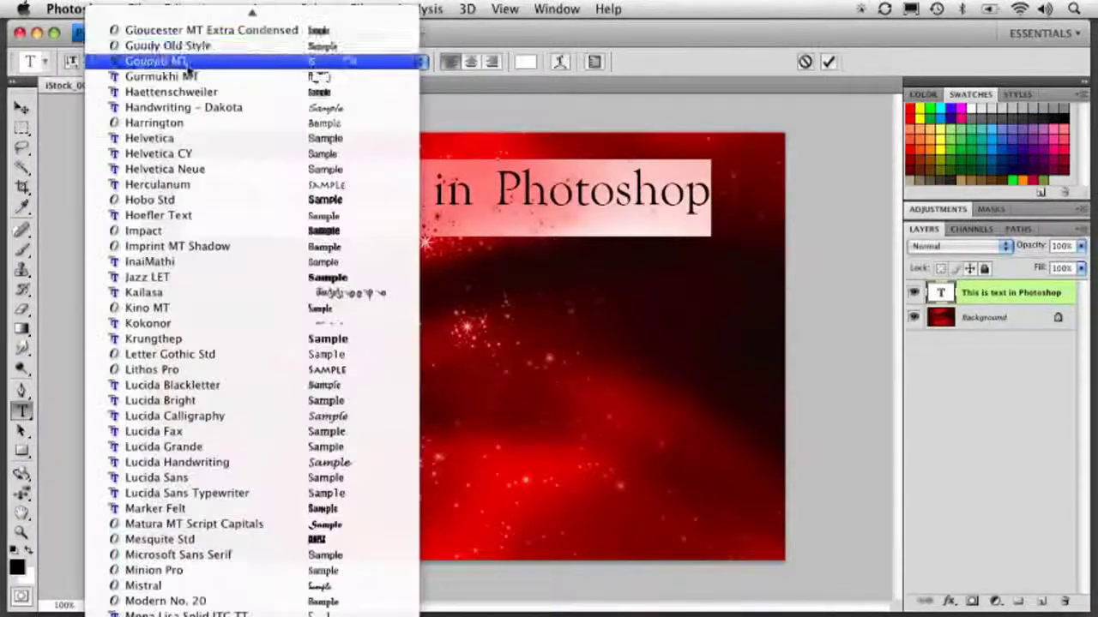
pyautogui.click(169, 93)
pyautogui.press('Down')
pyautogui.press('Down')
pyautogui.press('Down')
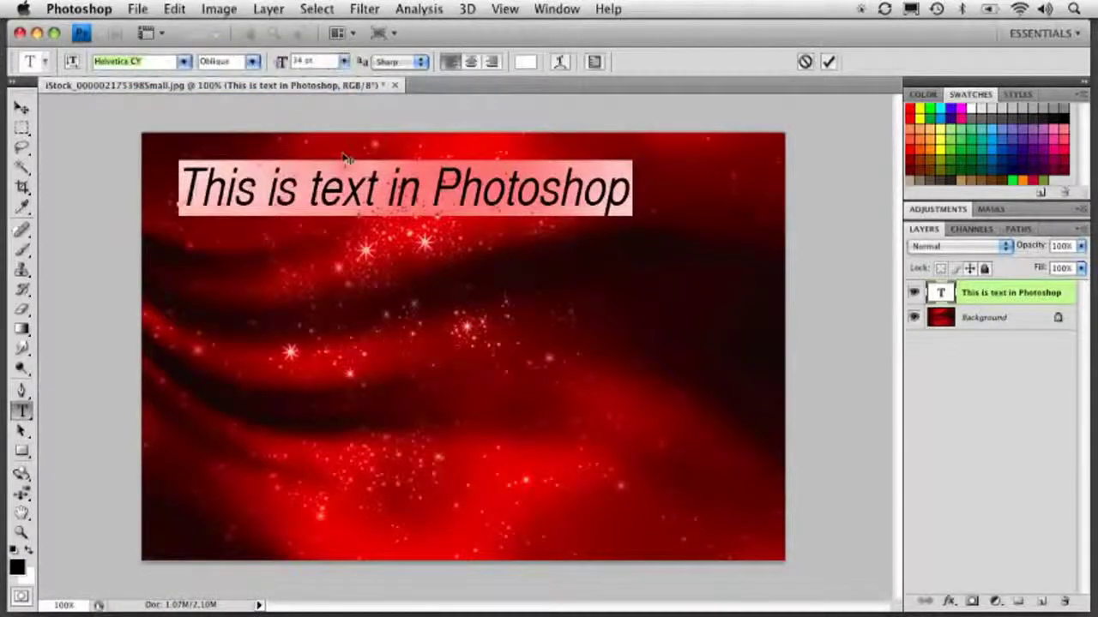
pyautogui.click(252, 62)
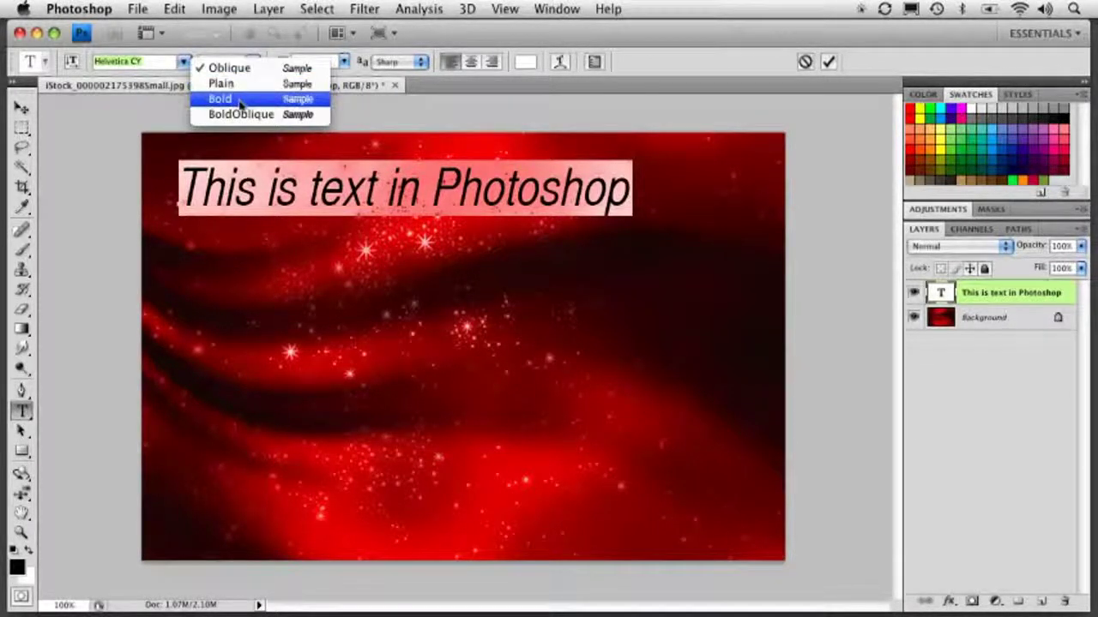
pyautogui.click(144, 89)
# Step: Set the text's font to Adobe Garamond Pro with the Bold Italic style
pyautogui.click(180, 62)
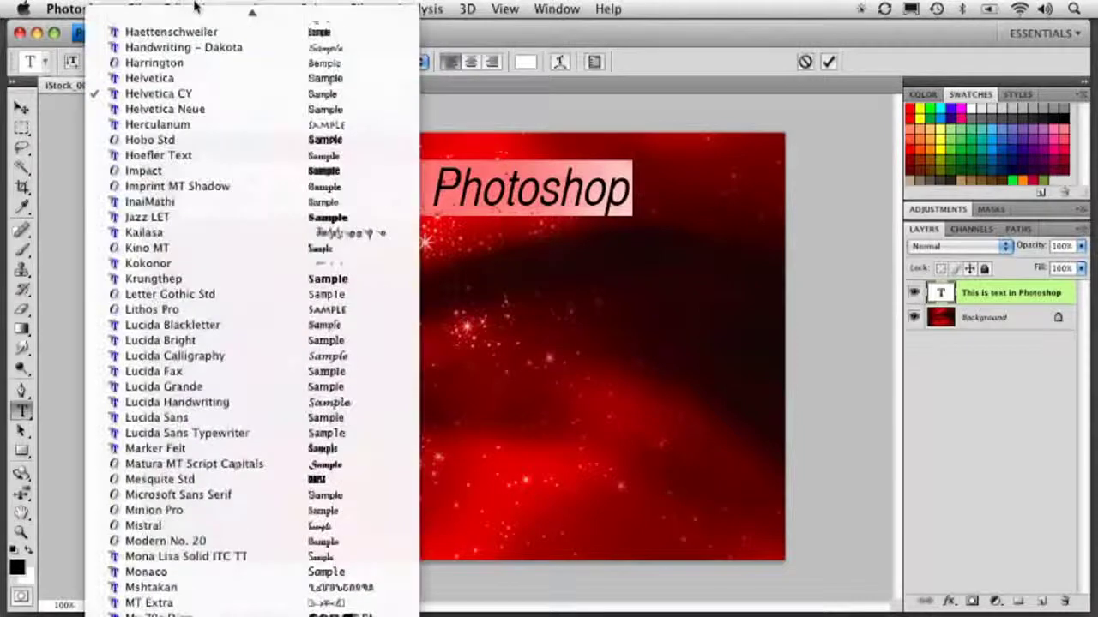
pyautogui.scroll(5, 179, 48)
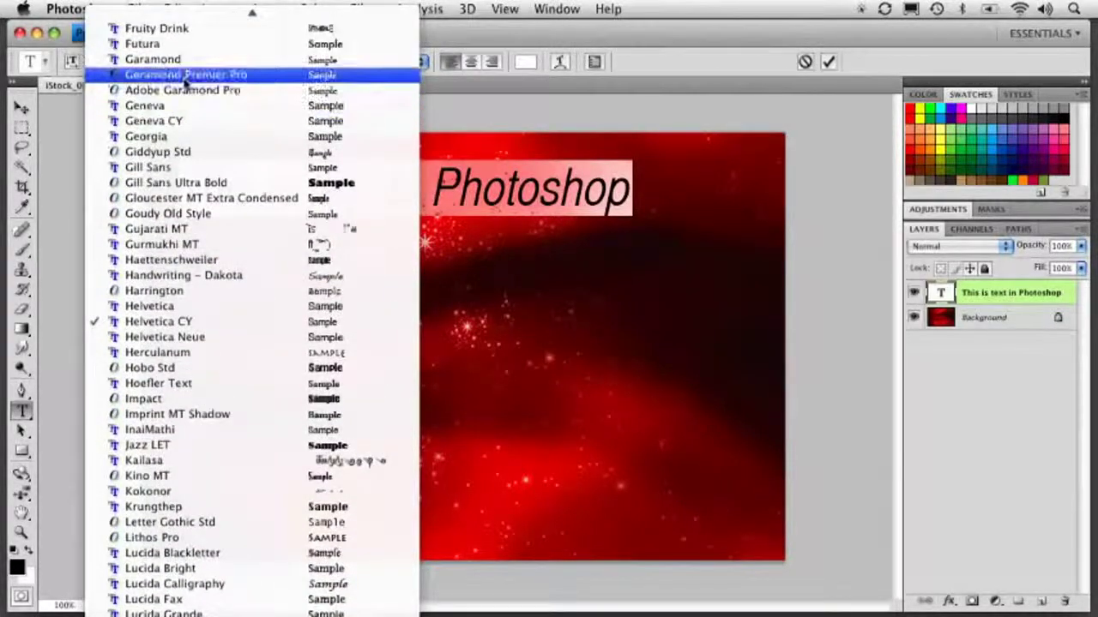
pyautogui.click(274, 89)
pyautogui.click(225, 61)
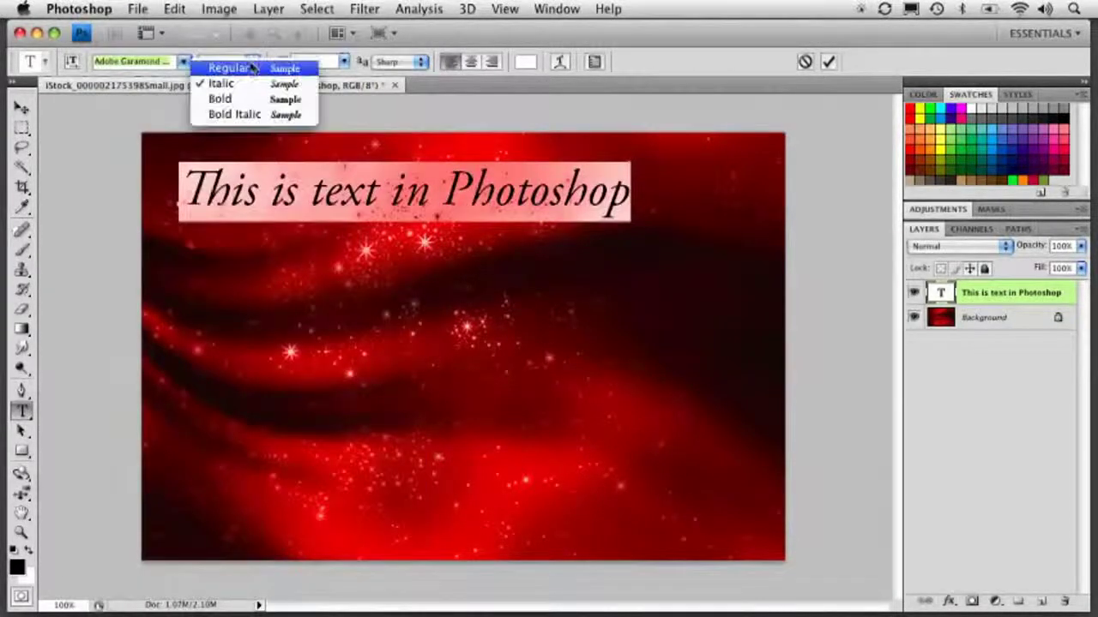
pyautogui.click(234, 114)
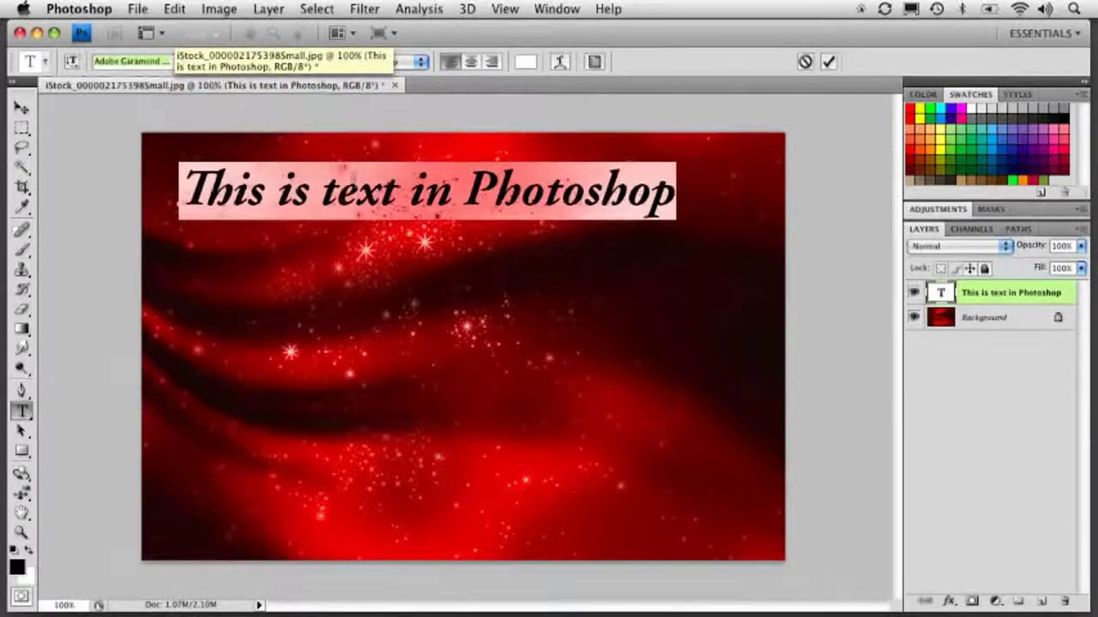
# Step: Place the cursor in the text line and check the preset font sizes without choosing one
pyautogui.click(376, 180)
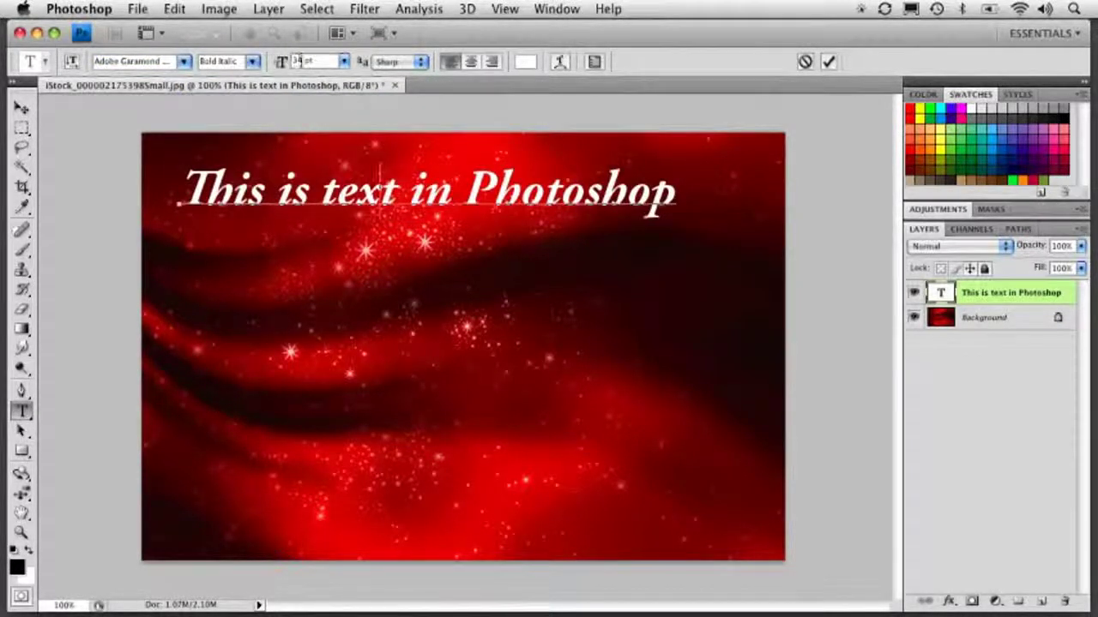
pyautogui.click(343, 62)
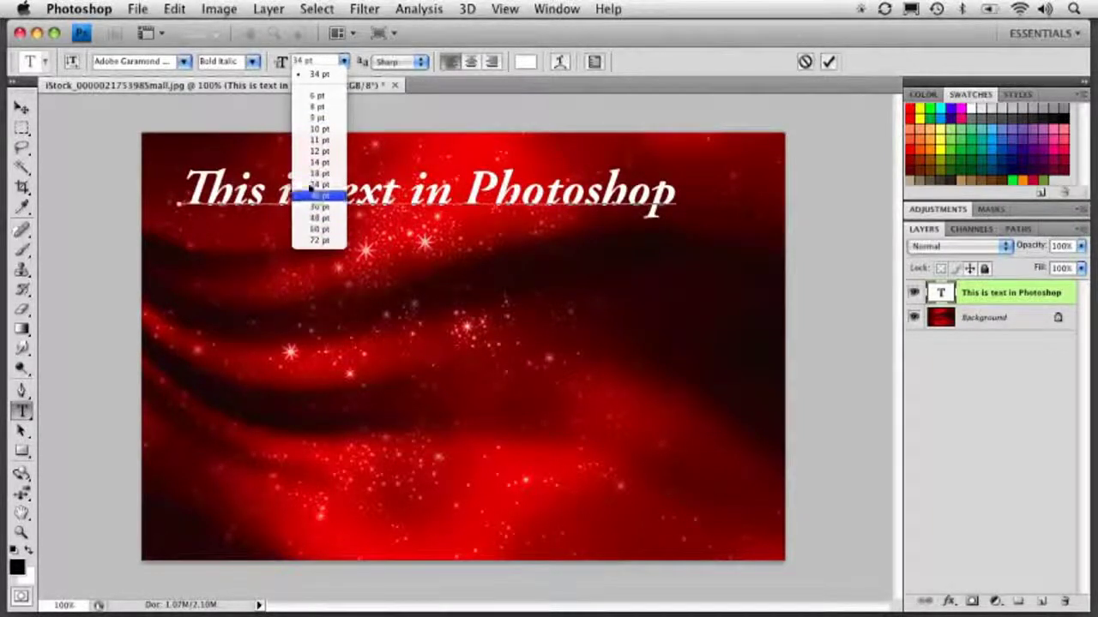
pyautogui.click(274, 62)
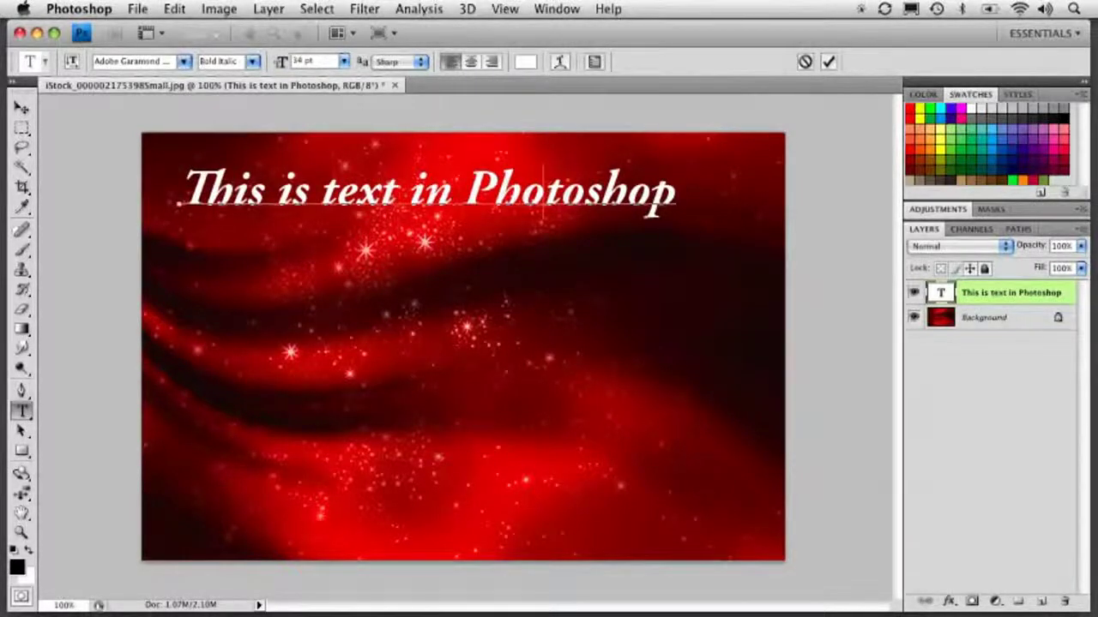
# Step: Try font sizes of 100 and 25 on the whole text line and return it to 34 pt
pyautogui.moveTo(676, 190); pyautogui.dragTo(186, 170)
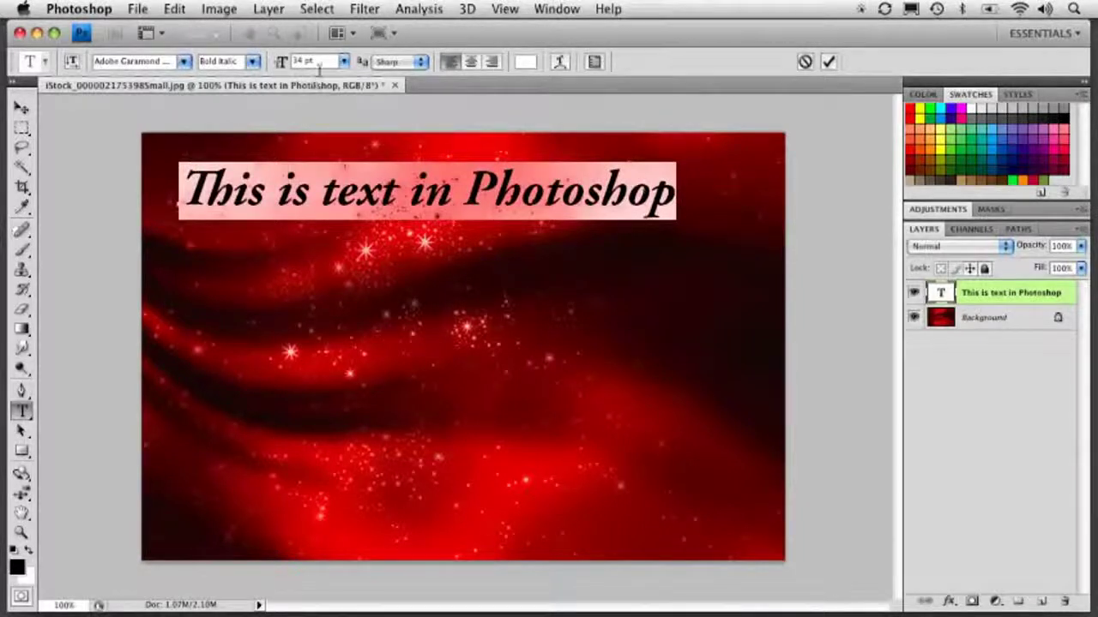
pyautogui.write('100')
pyautogui.press('Return')
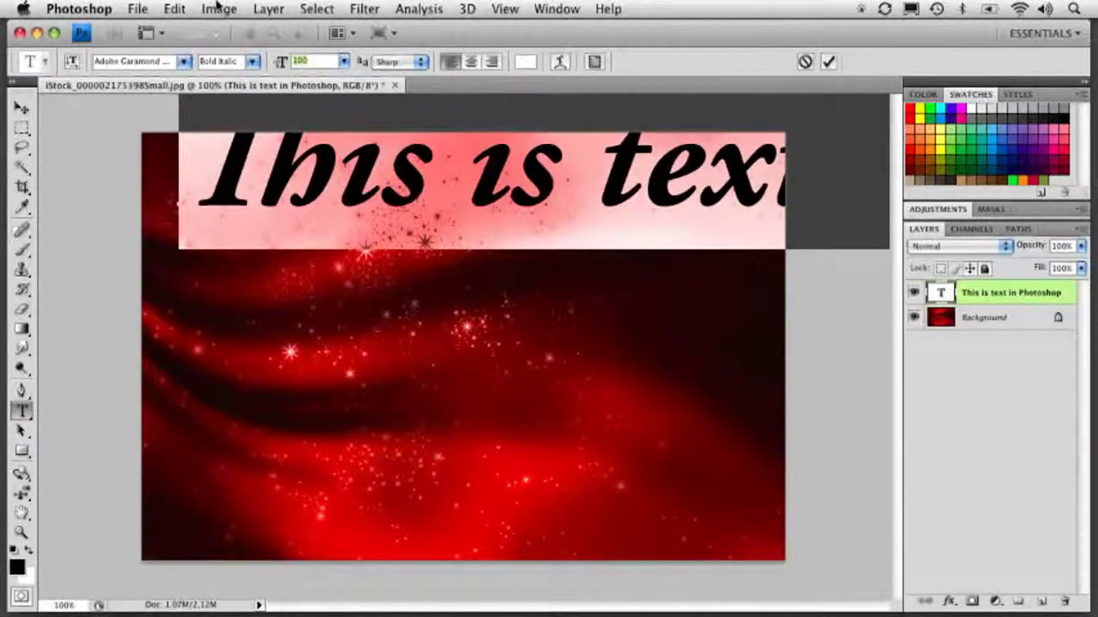
pyautogui.write('25')
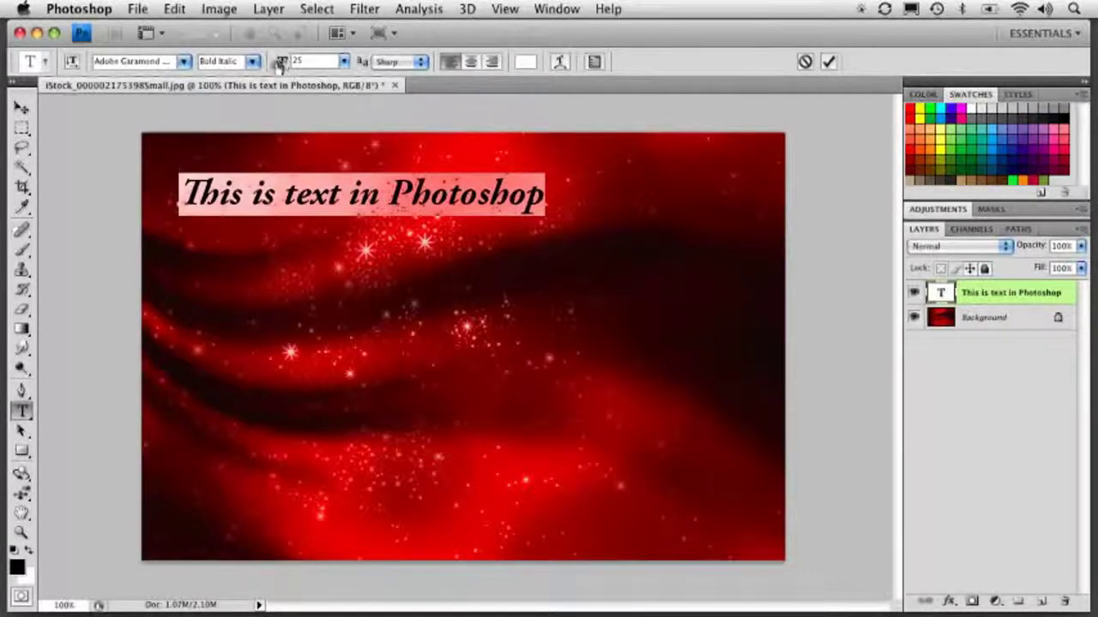
pyautogui.moveTo(282, 67); pyautogui.dragTo(297, 69)
pyautogui.moveTo(286, 68); pyautogui.dragTo(275, 66)
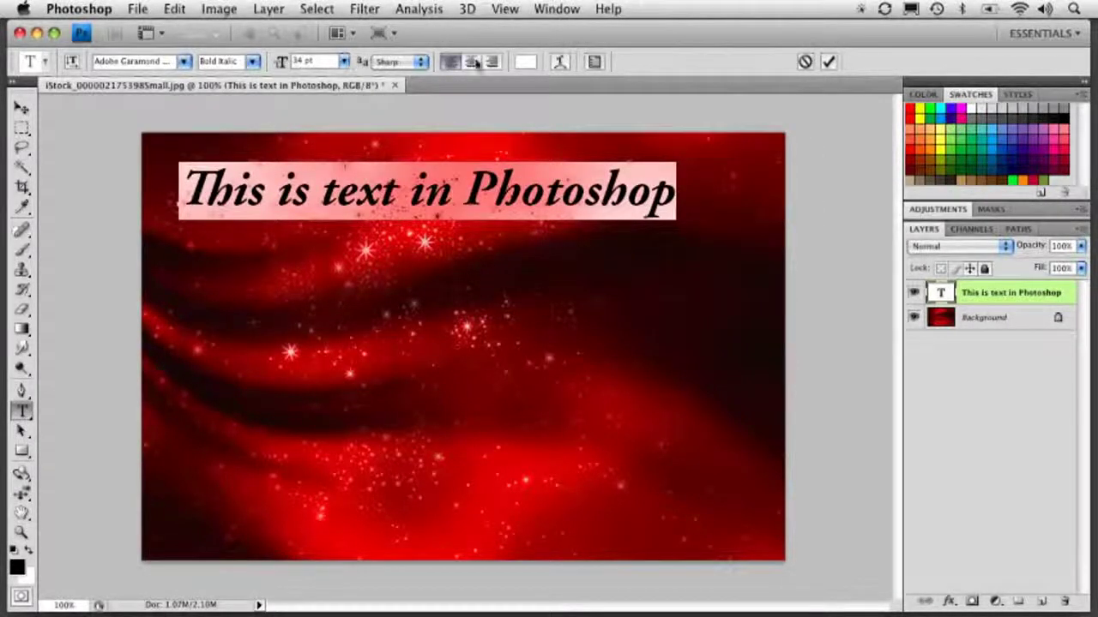
# Step: Check the anti-aliasing options for the selected text and keep Sharp
pyautogui.click(393, 68)
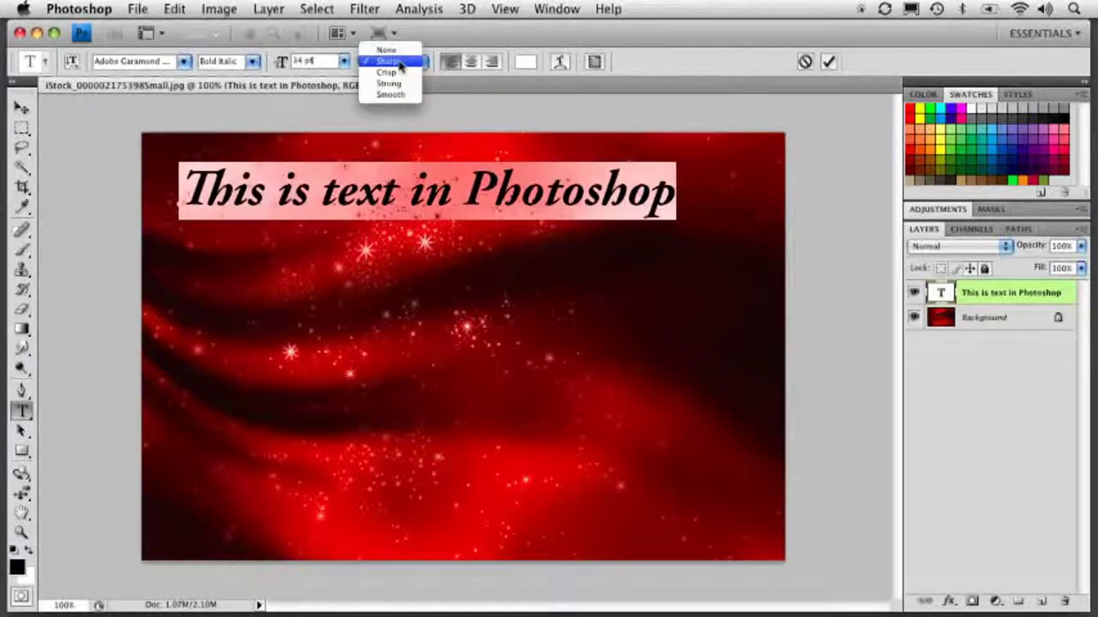
pyautogui.click(399, 66)
pyautogui.click(397, 62)
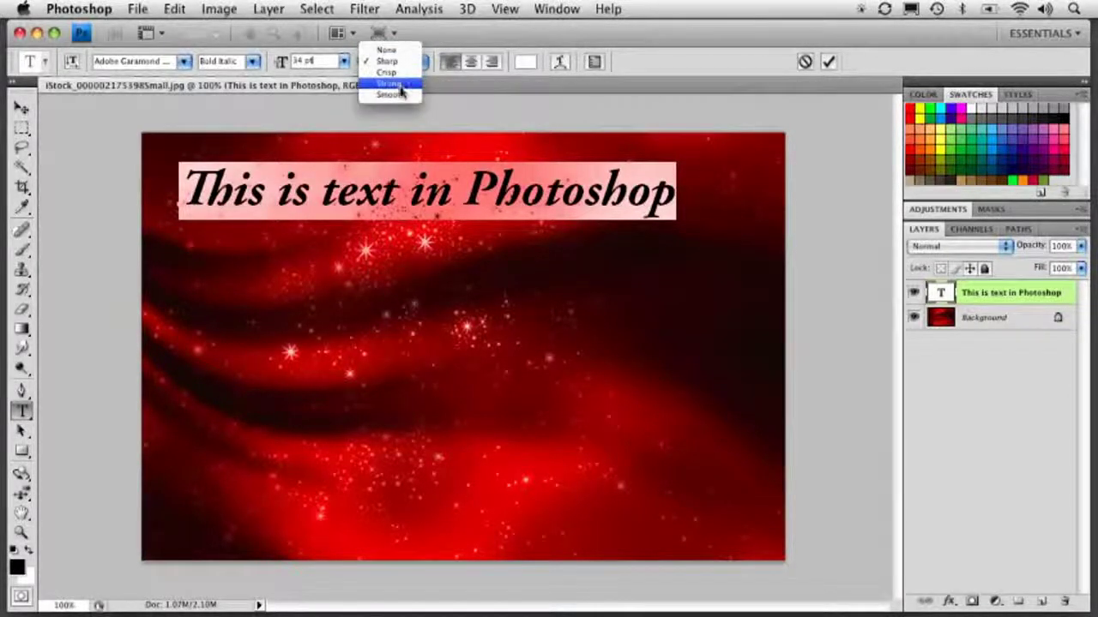
pyautogui.click(404, 64)
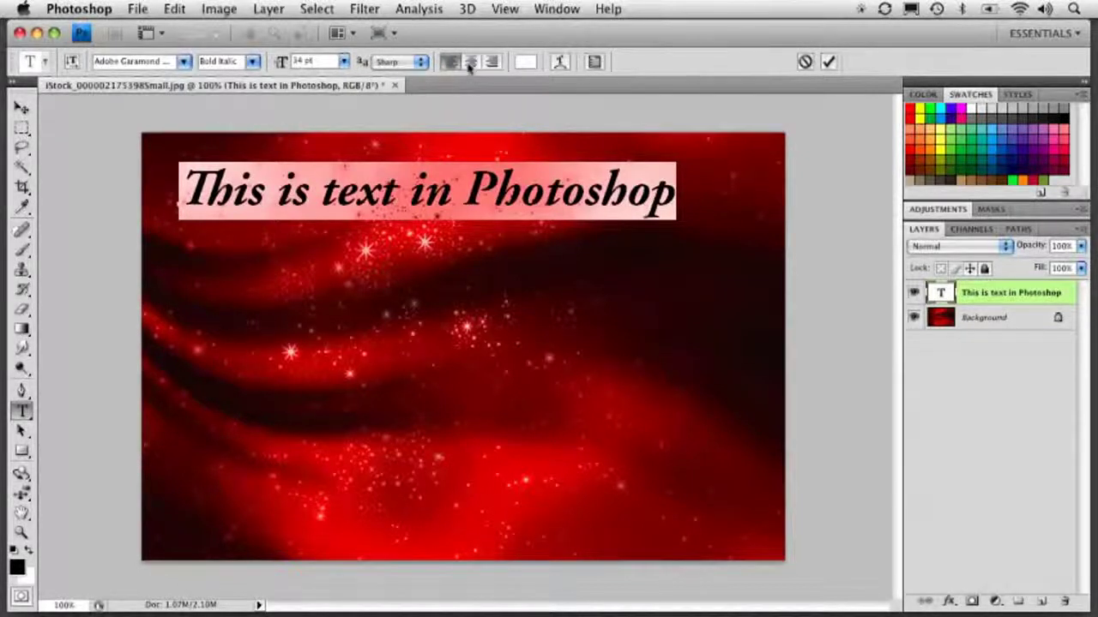
# Step: Try center and right alignment on the text line and return it to left alignment
pyautogui.click(472, 64)
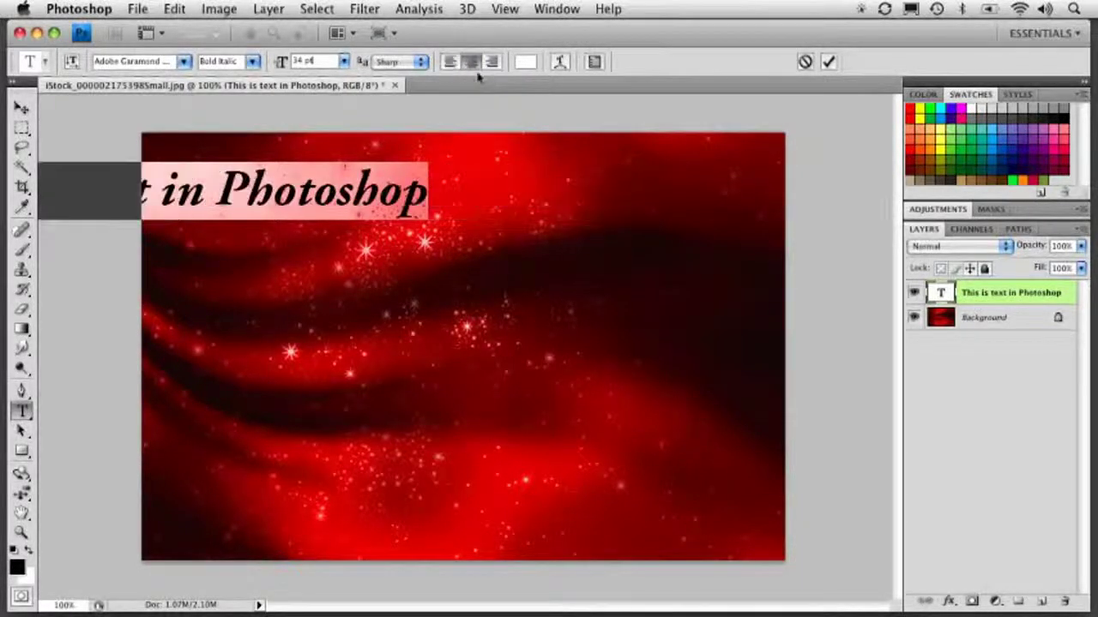
pyautogui.click(490, 64)
pyautogui.click(473, 64)
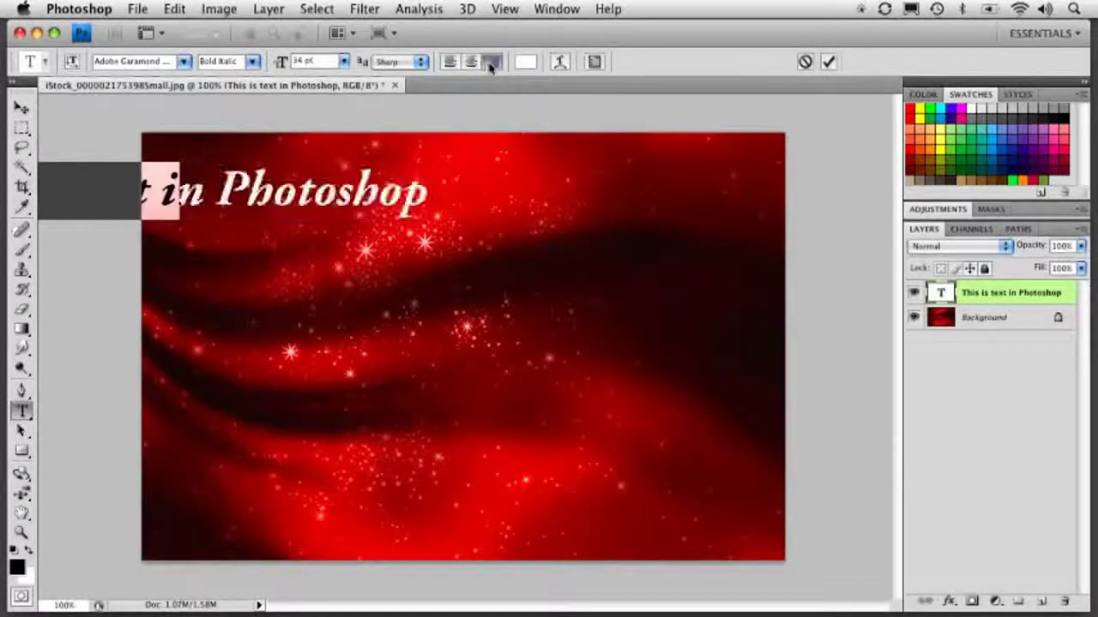
pyautogui.click(457, 65)
pyautogui.click(492, 62)
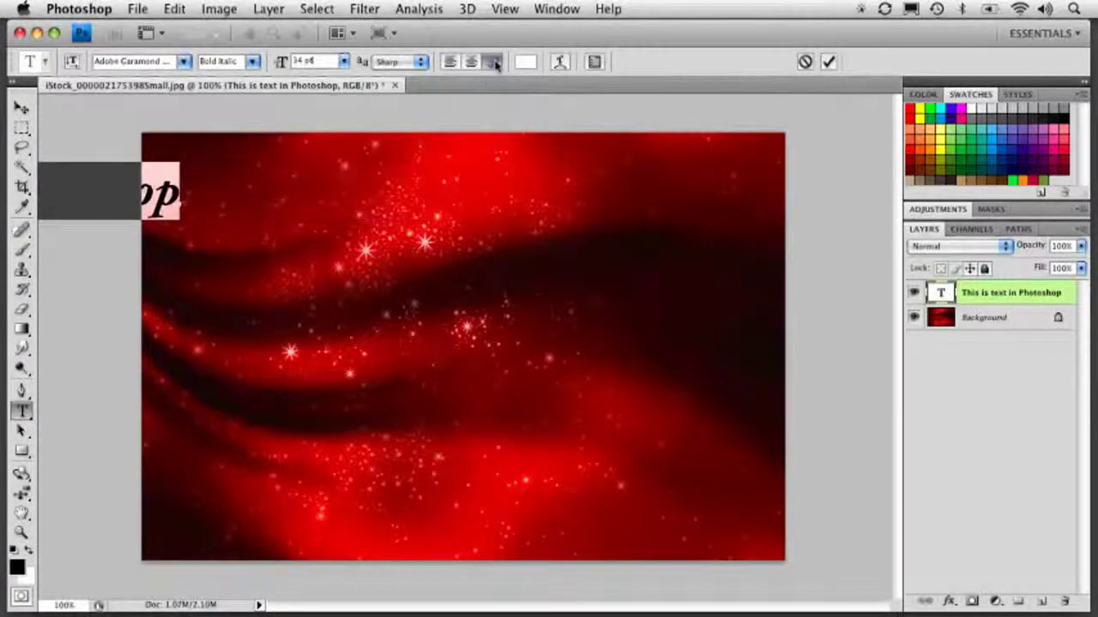
pyautogui.click(449, 65)
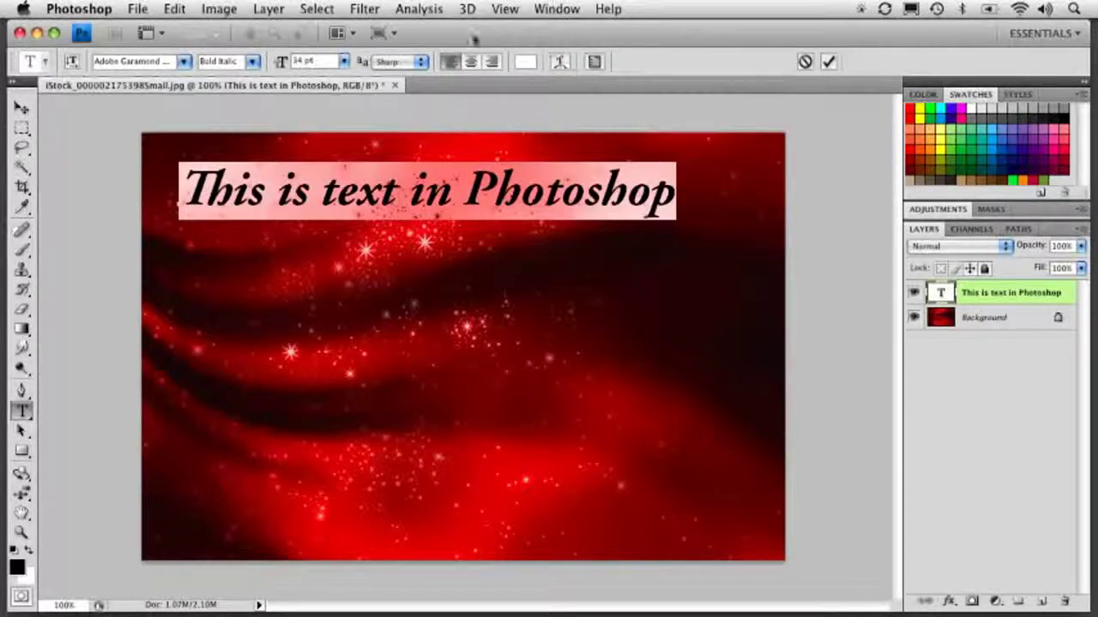
# Step: Move the text line slightly down and to the right on the image
pyautogui.click(22, 107)
pyautogui.moveTo(338, 205); pyautogui.dragTo(373, 232)
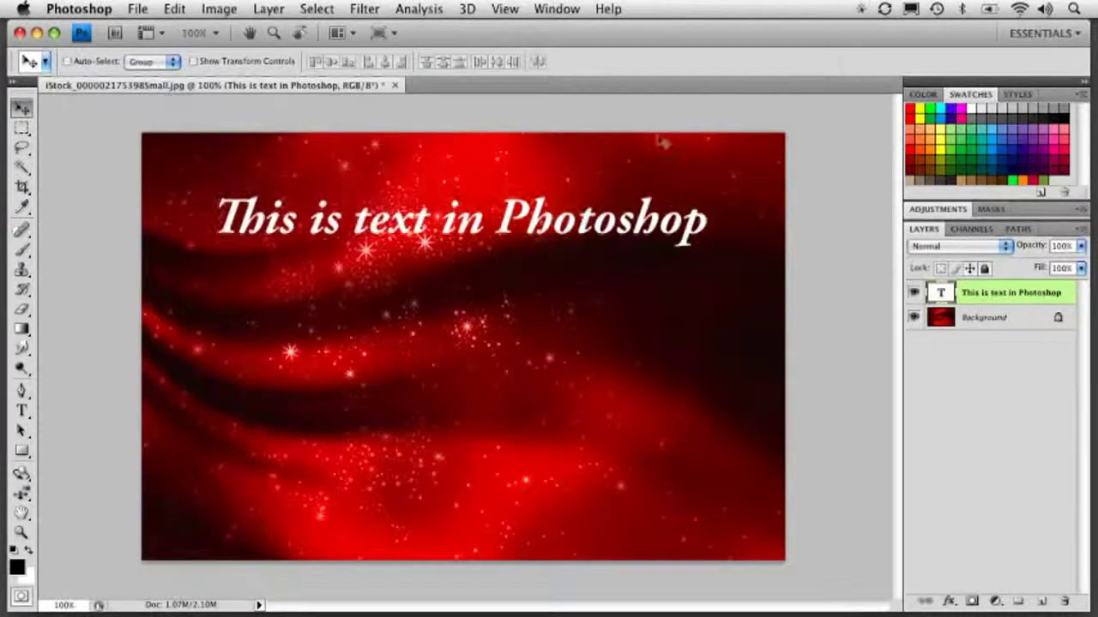
# Step: Select the whole text line again and preview the Arc and Bulge warp styles on it
pyautogui.doubleClick(940, 293)
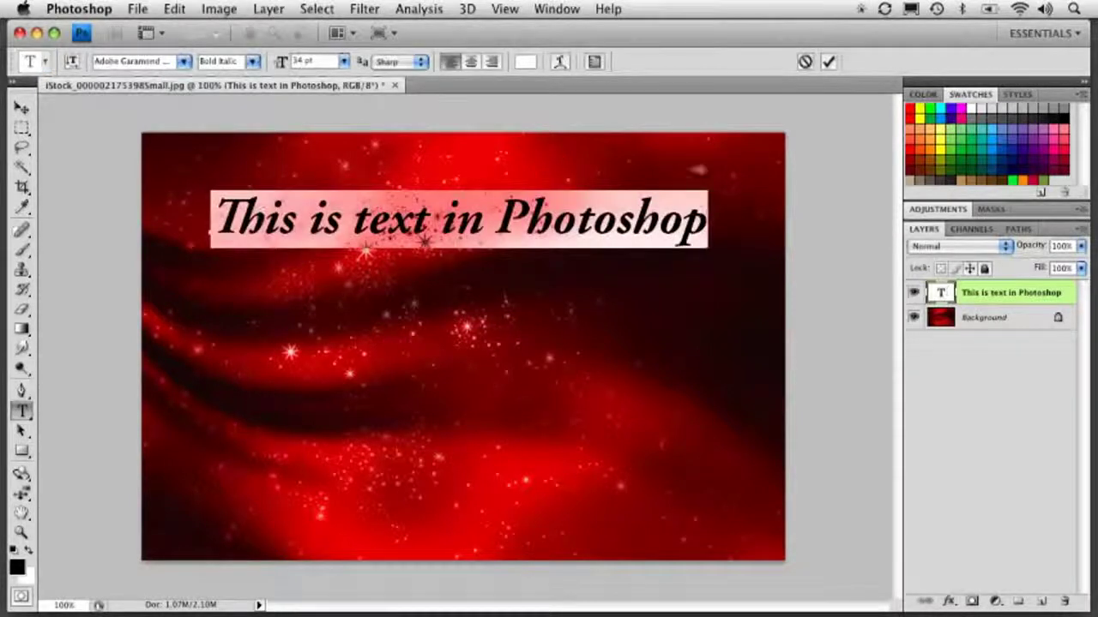
pyautogui.click(559, 62)
pyautogui.moveTo(547, 372); pyautogui.dragTo(461, 301)
pyautogui.click(469, 334)
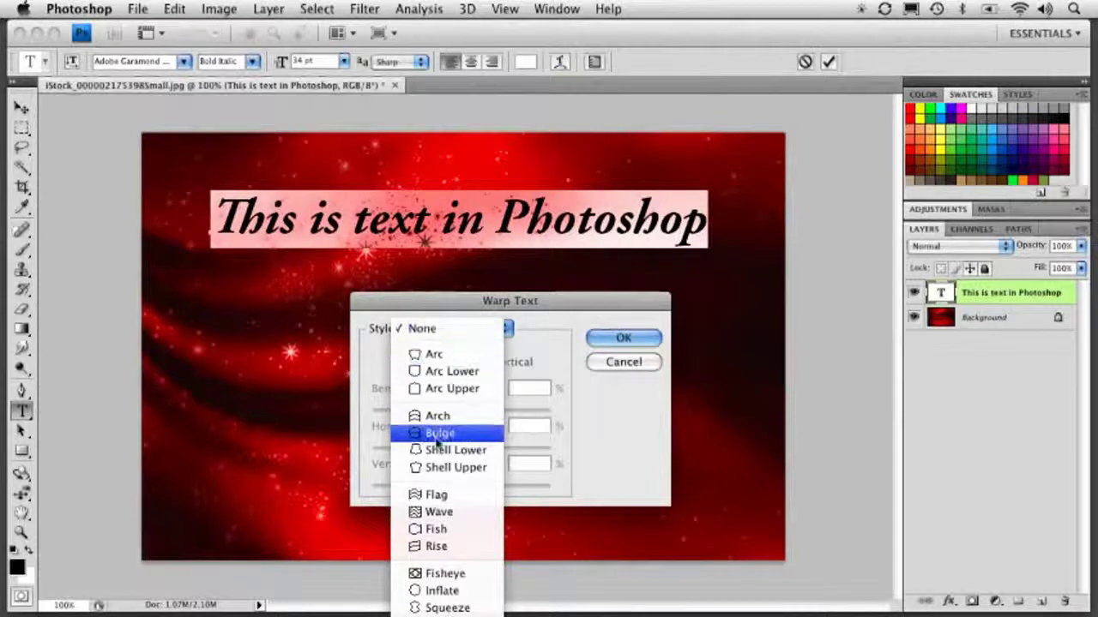
pyautogui.click(455, 355)
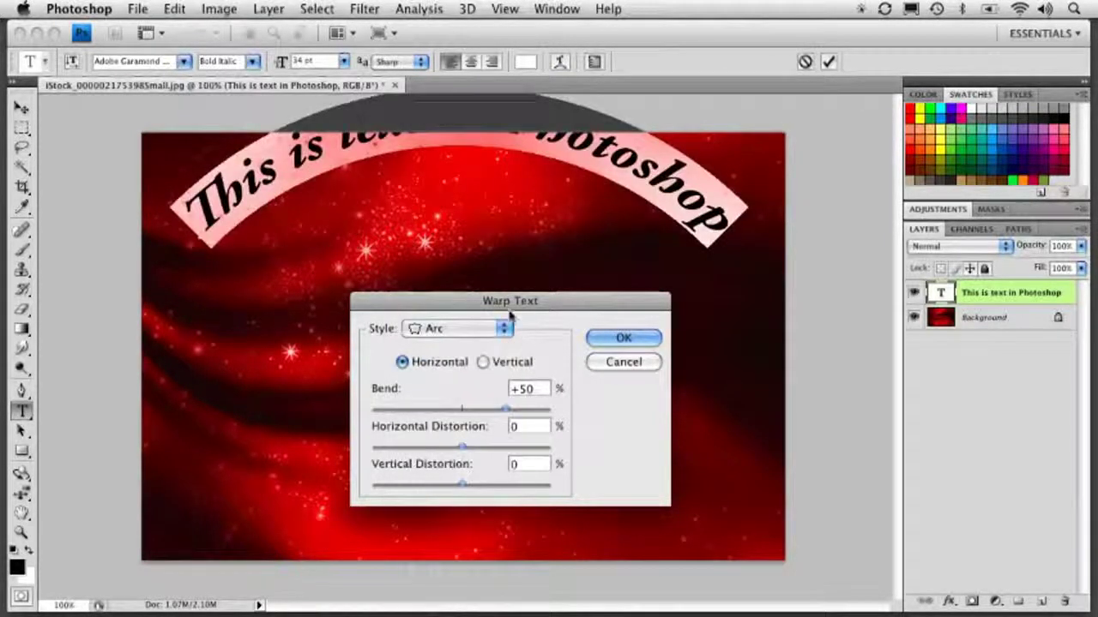
pyautogui.click(477, 335)
pyautogui.click(463, 410)
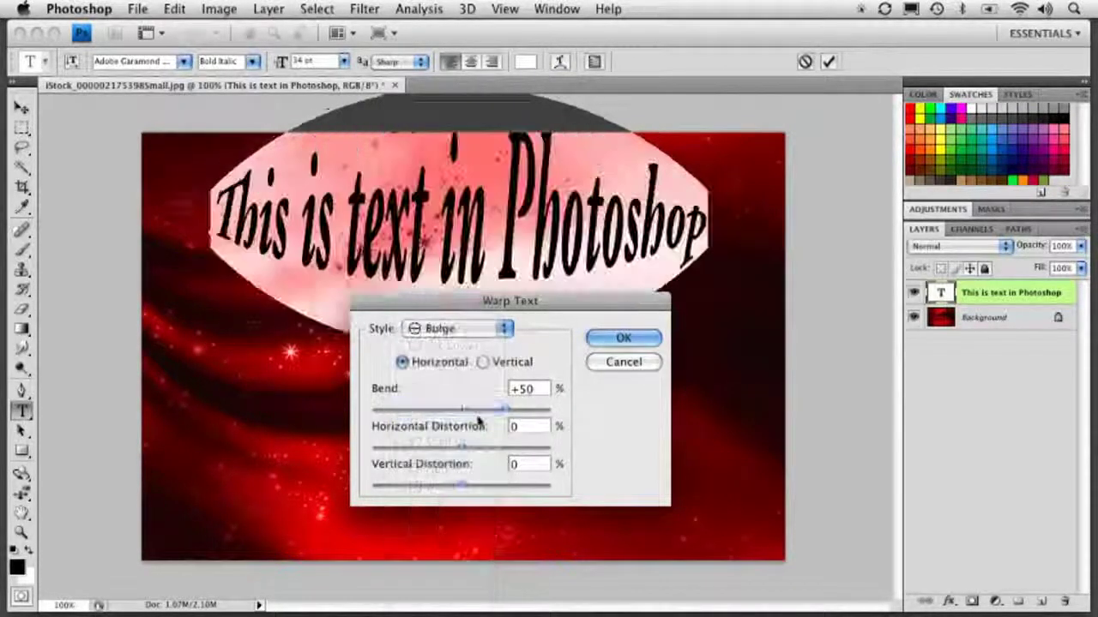
# Step: Warp the text with the Flag style, using a bend of +100% and a horizontal distortion of -45%
pyautogui.click(459, 328)
pyautogui.click(454, 388)
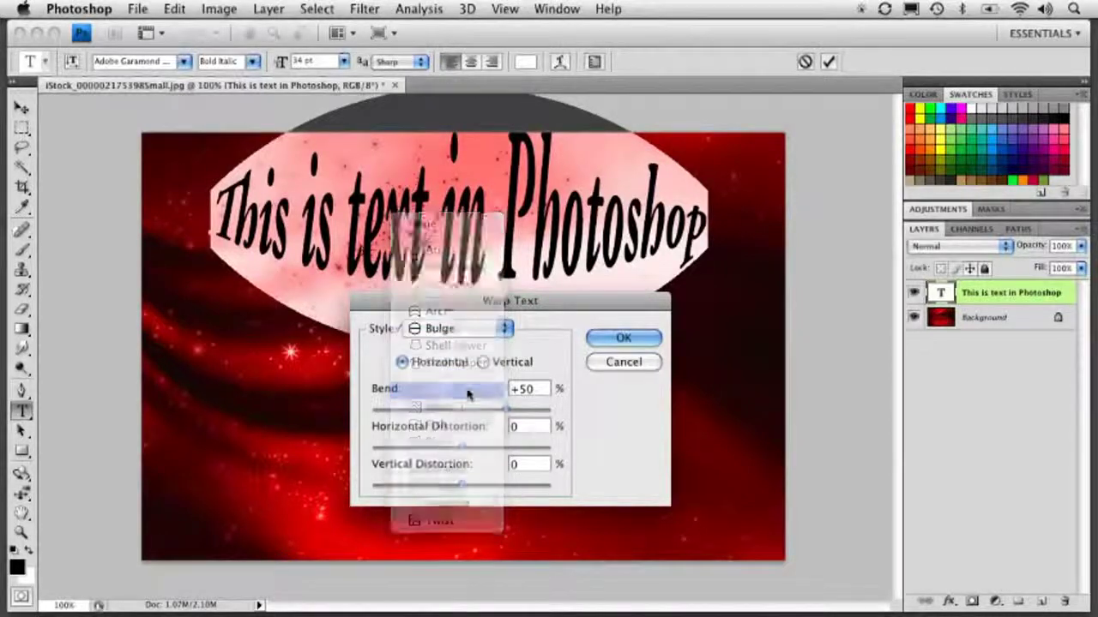
pyautogui.moveTo(505, 409); pyautogui.dragTo(558, 417)
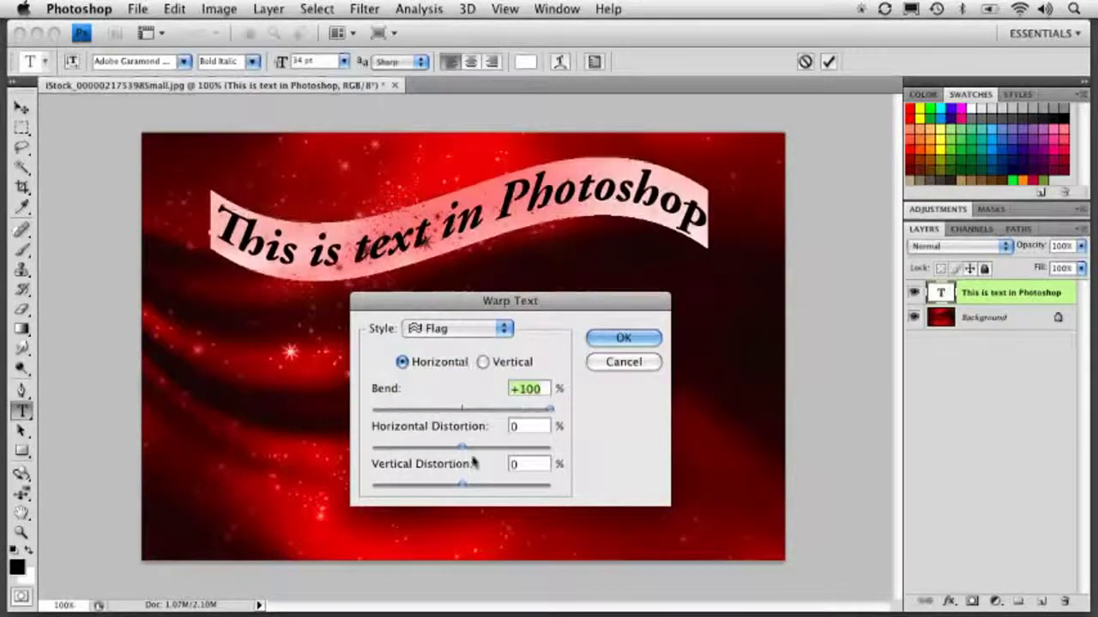
pyautogui.moveTo(462, 448); pyautogui.dragTo(421, 453)
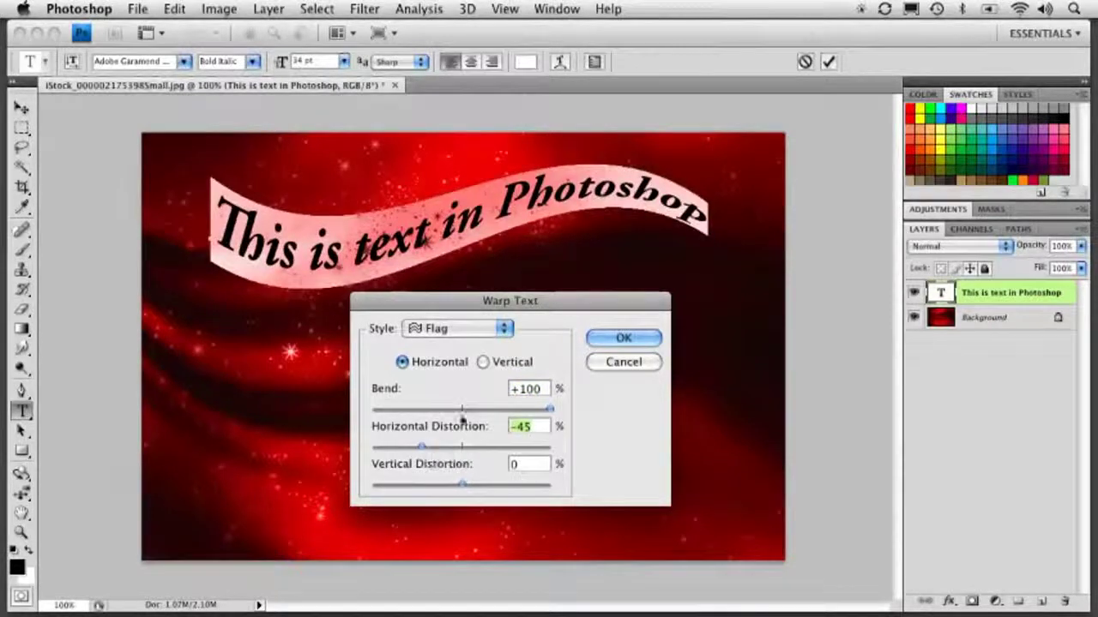
pyautogui.click(624, 338)
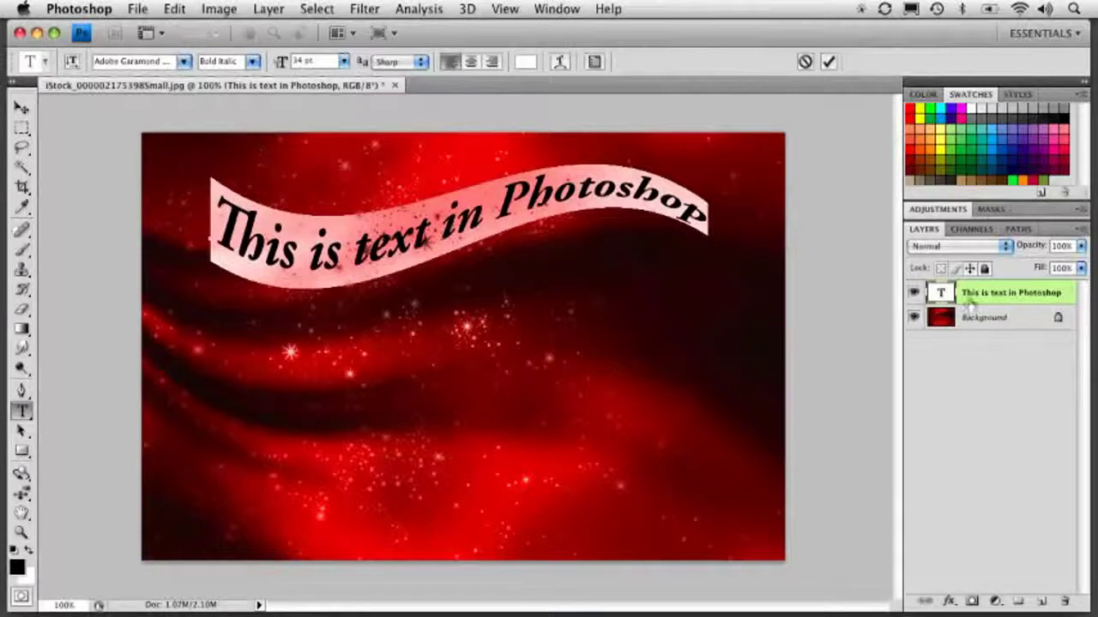
# Step: Try replacing the warped text with a phrase made of a first name and "Text Effect"
pyautogui.doubleClick(942, 293)
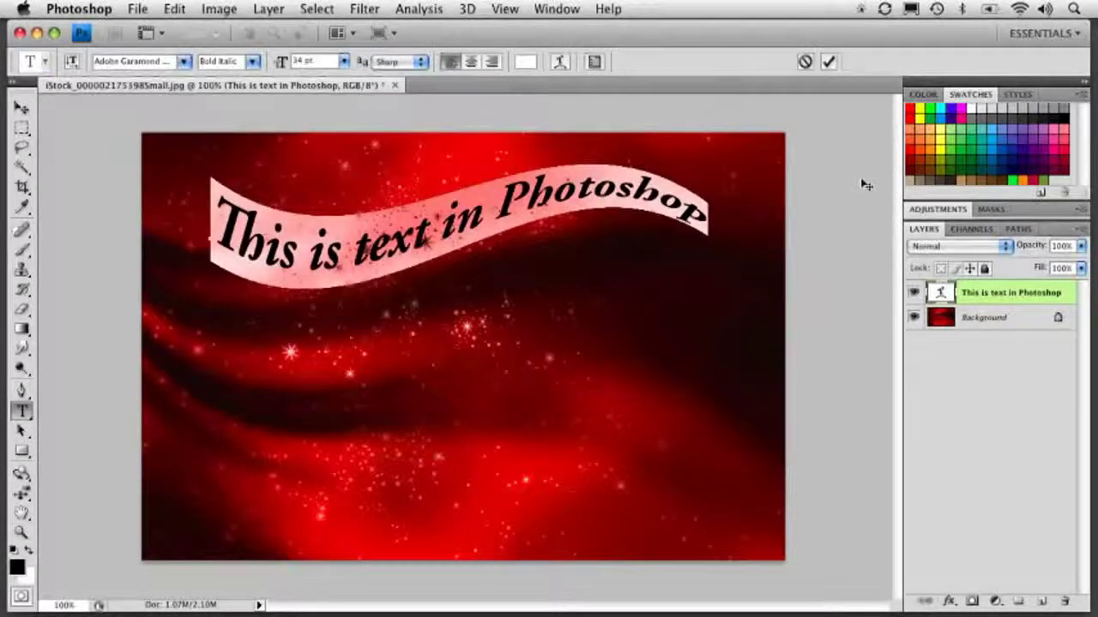
pyautogui.write('Corey')
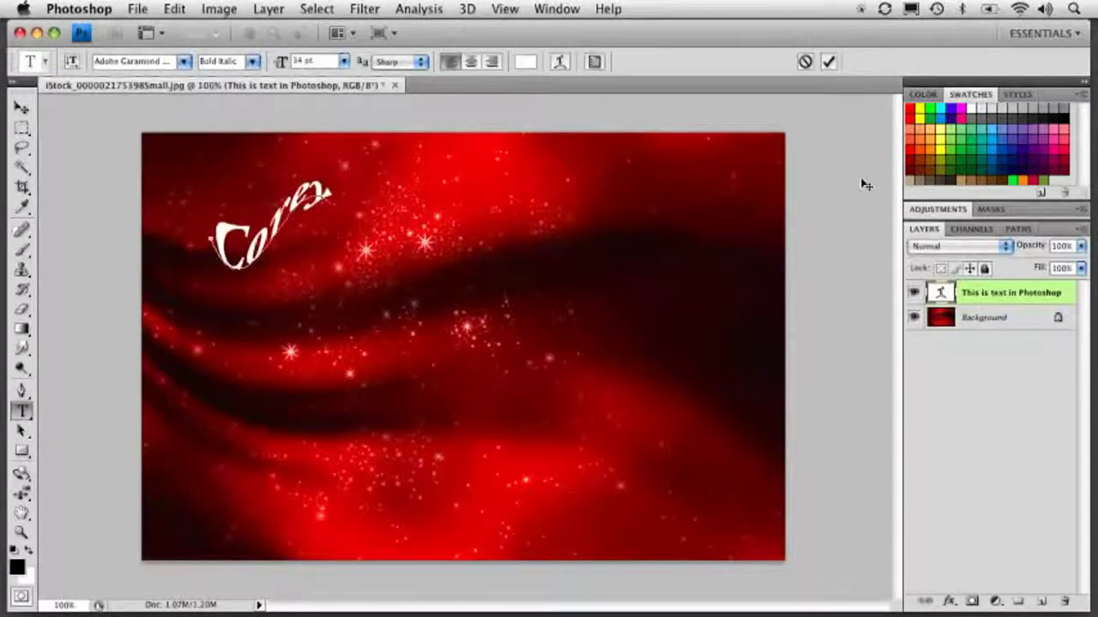
pyautogui.write(' S')
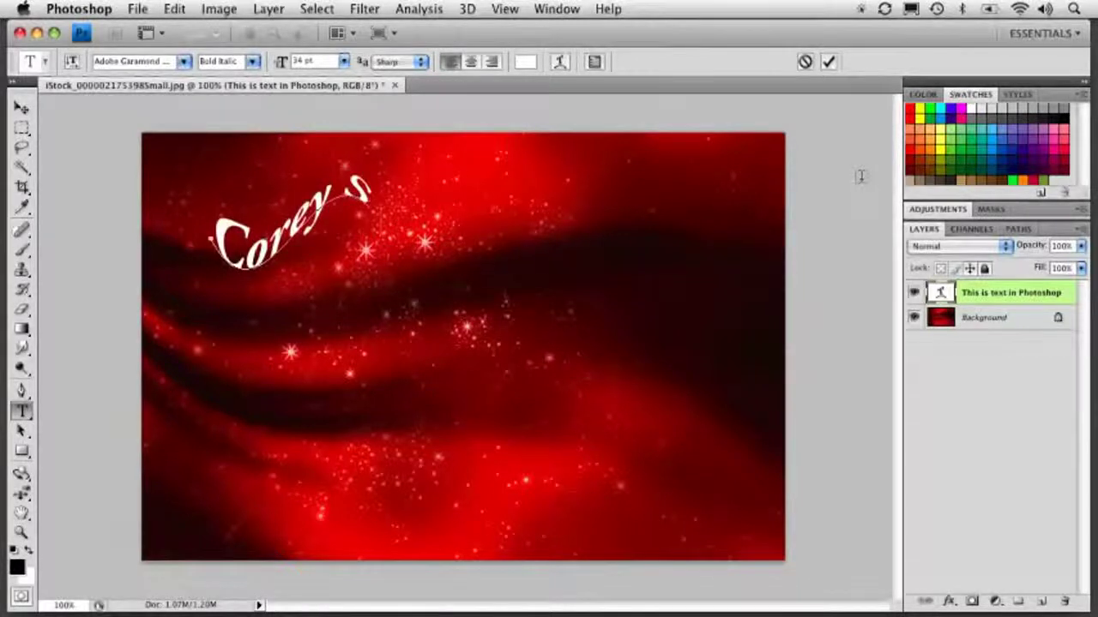
pyautogui.write(' Text')
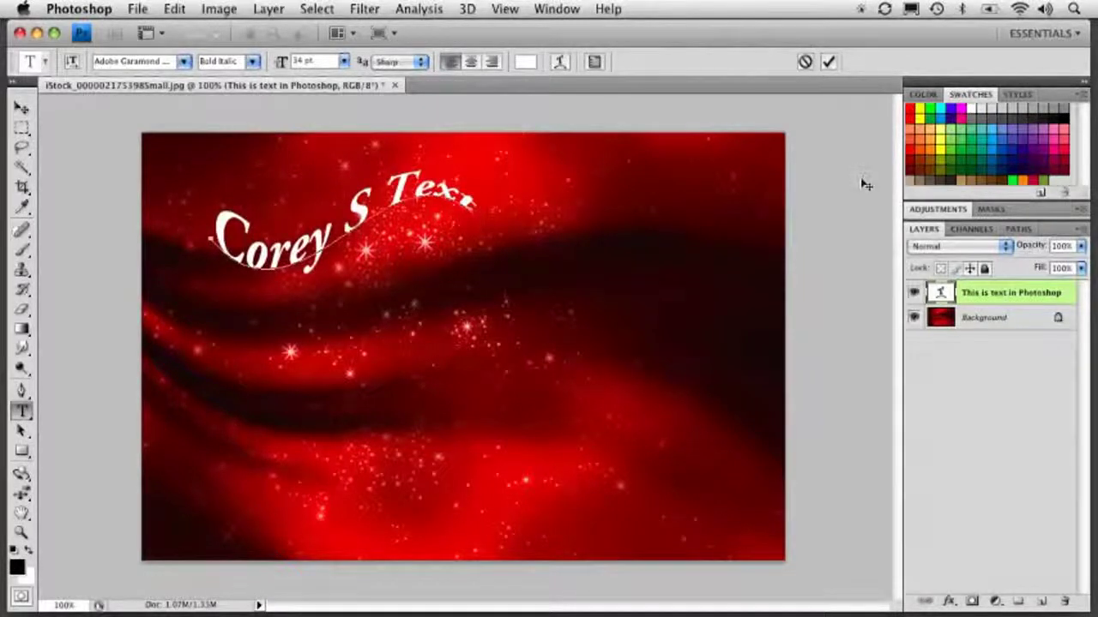
pyautogui.write(' Effect')
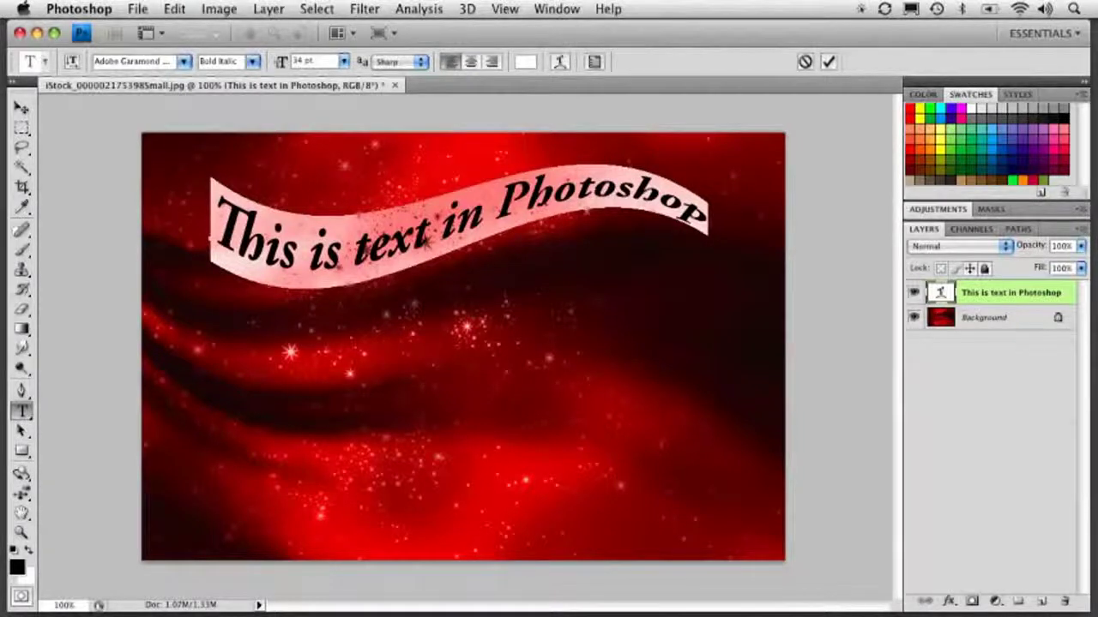
# Step: Remove the warp from the text by setting its warp style to None
pyautogui.click(559, 61)
pyautogui.click(455, 329)
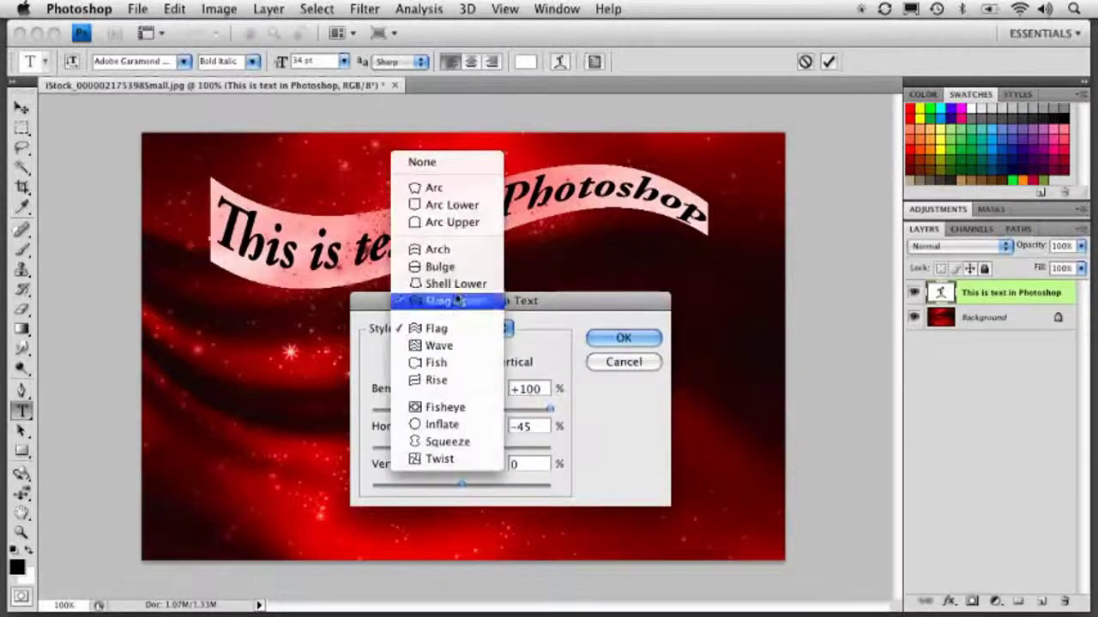
pyautogui.click(437, 162)
pyautogui.click(623, 338)
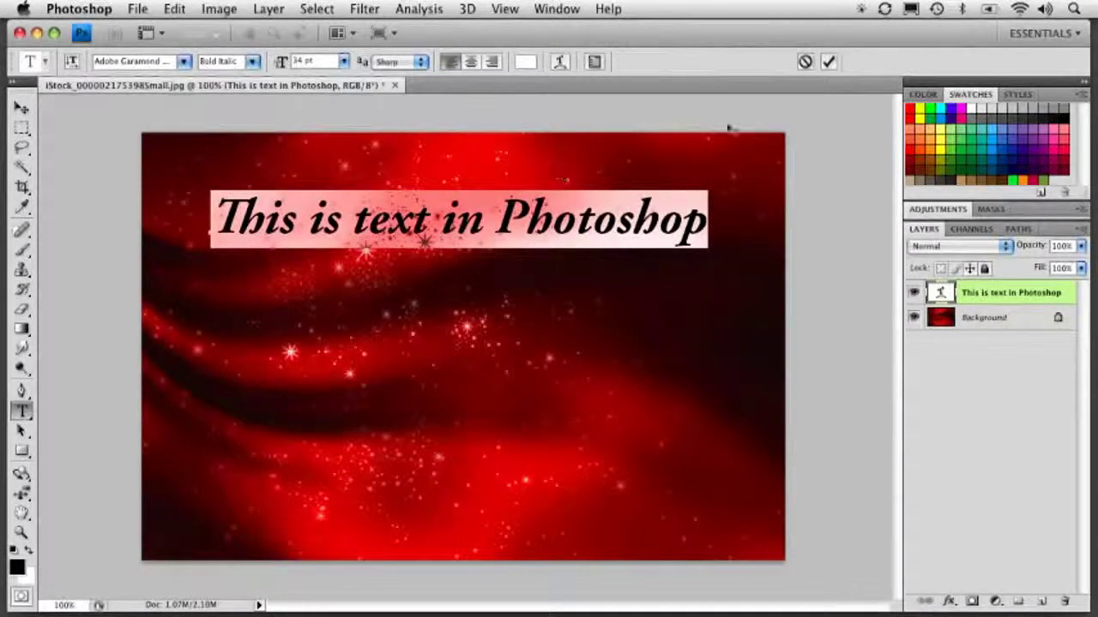
# Step: Commit the text edit and delete the "This is text in Photoshop" layer
pyautogui.click(22, 107)
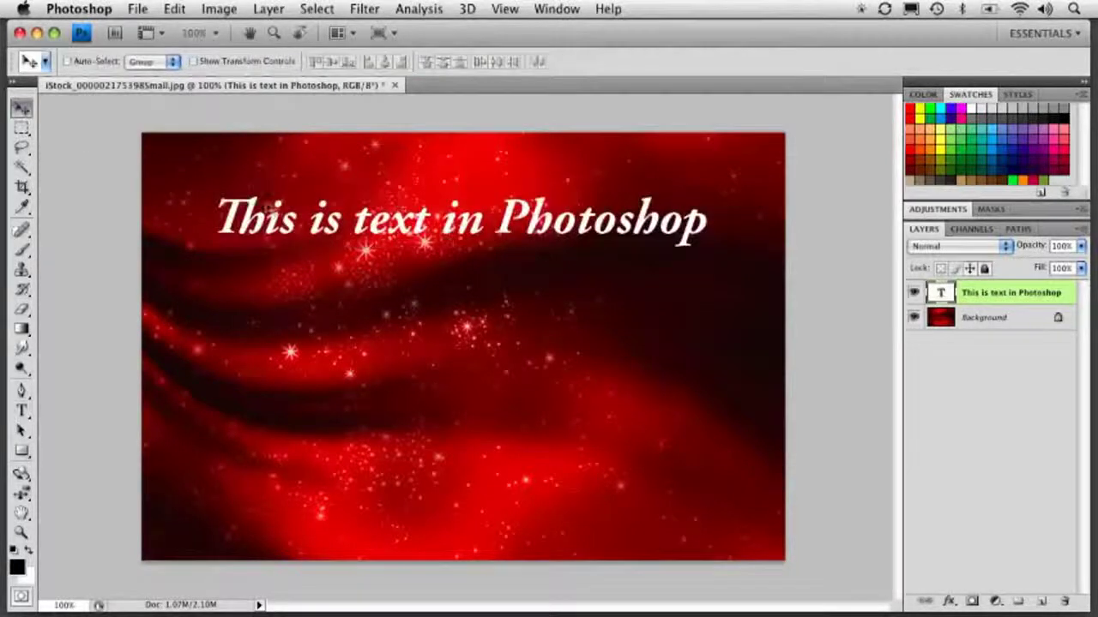
pyautogui.moveTo(944, 293); pyautogui.dragTo(1064, 601)
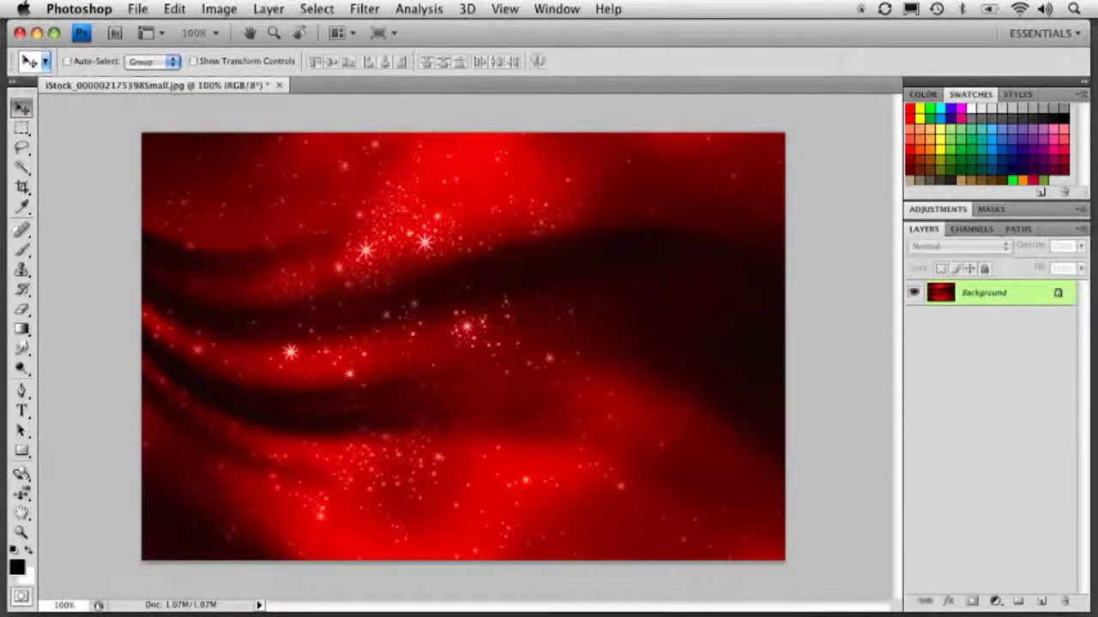
# Step: Switch to Safari and copy the first paragraph of placeholder text on the Lorem Ipsum page
pyautogui.press('super+Tab')
pyautogui.moveTo(892, 362); pyautogui.dragTo(891, 382)
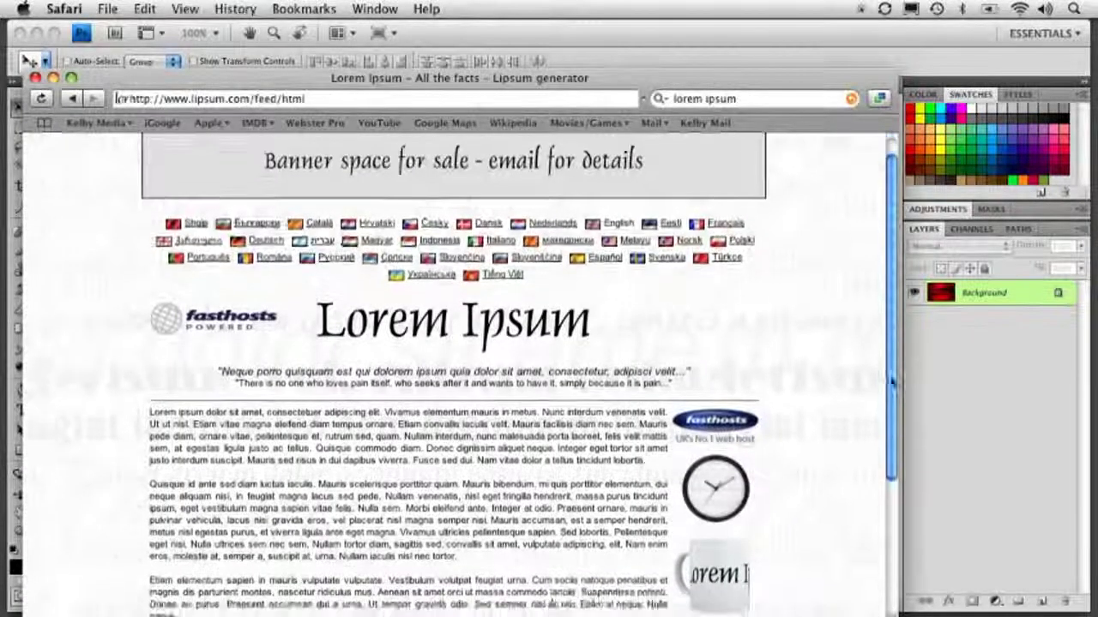
pyautogui.scroll(-2, 892, 381)
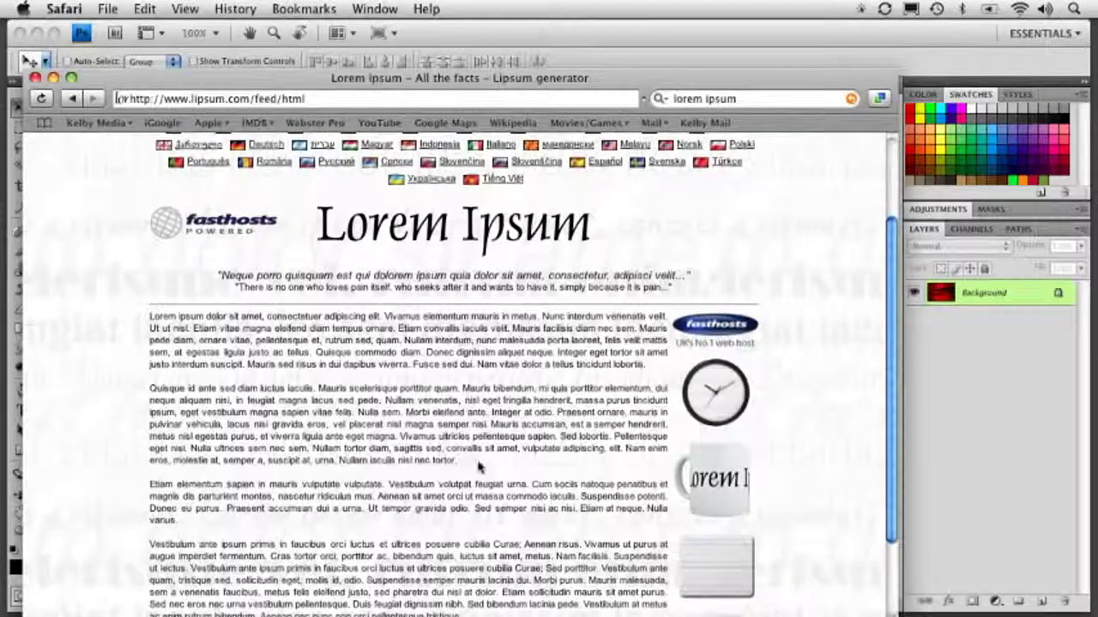
pyautogui.moveTo(454, 461); pyautogui.dragTo(313, 421)
pyautogui.moveTo(645, 364); pyautogui.dragTo(154, 314)
pyautogui.press('super+c')
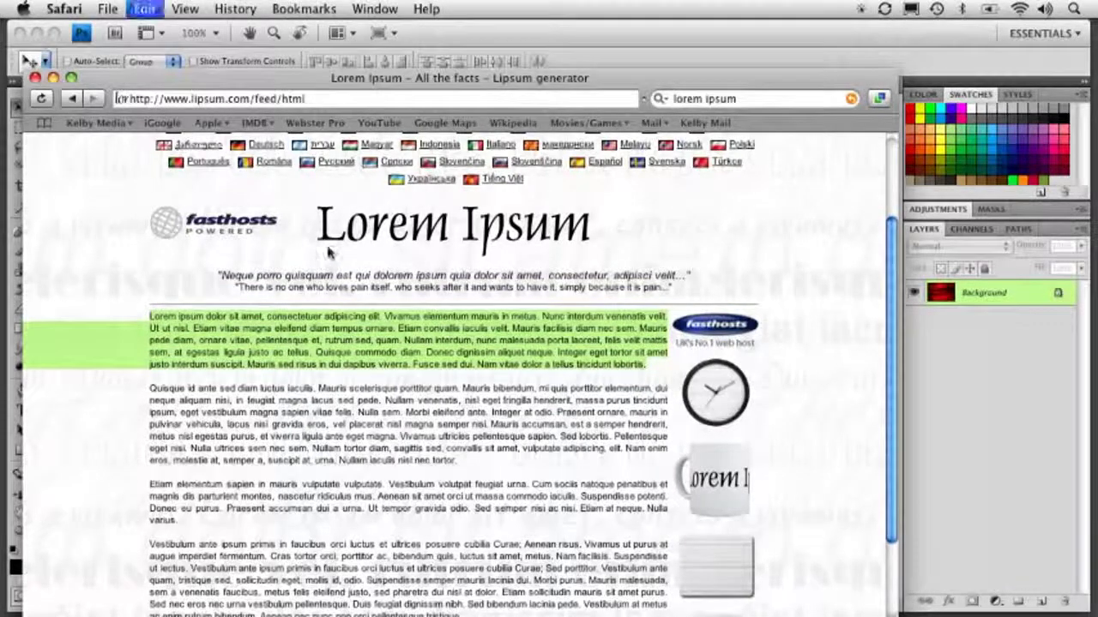
# Step: Copy the selected Lorem Ipsum paragraph again and minimize the Safari window to return to Photoshop
pyautogui.click(145, 8)
pyautogui.click(158, 86)
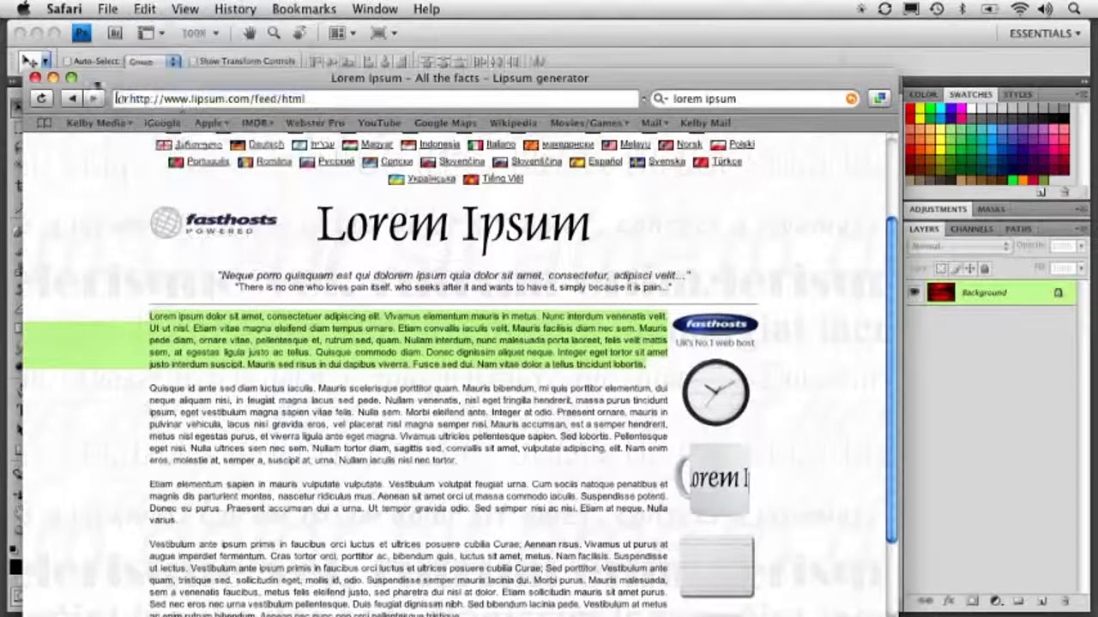
pyautogui.click(51, 78)
pyautogui.click(261, 188)
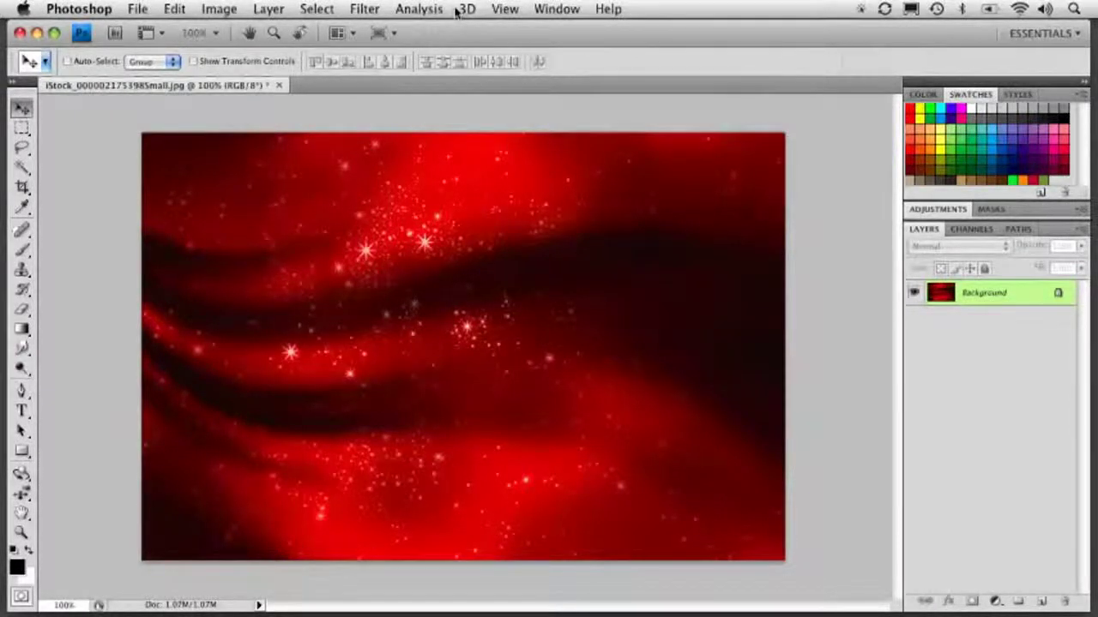
# Step: Draw a paragraph text box across most of the red image and paste the copied Lorem Ipsum text into it
pyautogui.click(23, 410)
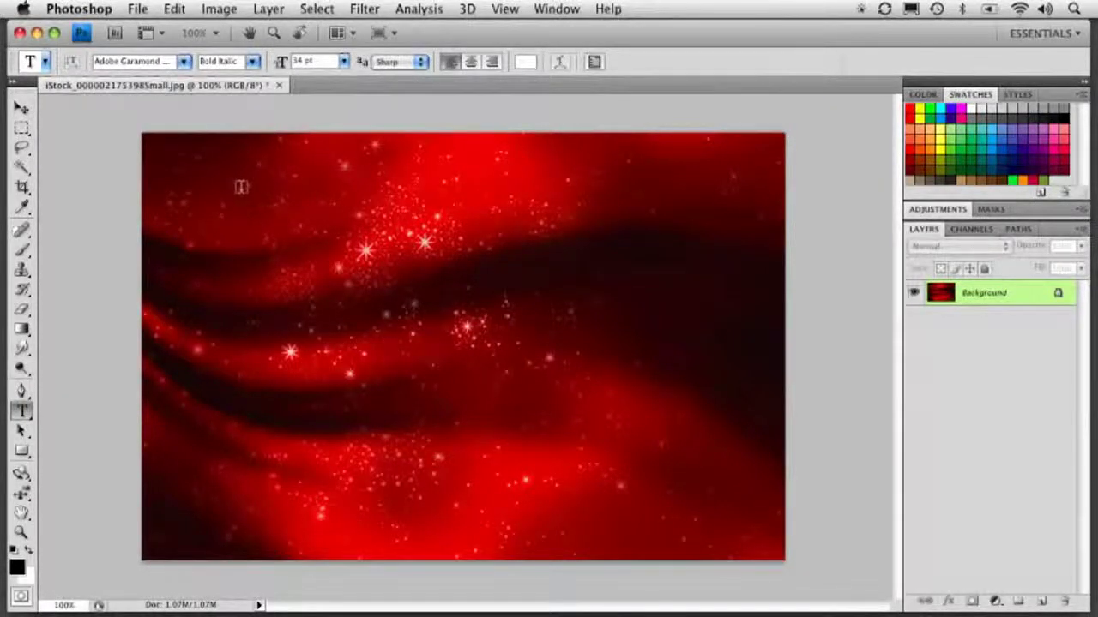
pyautogui.moveTo(197, 174); pyautogui.dragTo(702, 490)
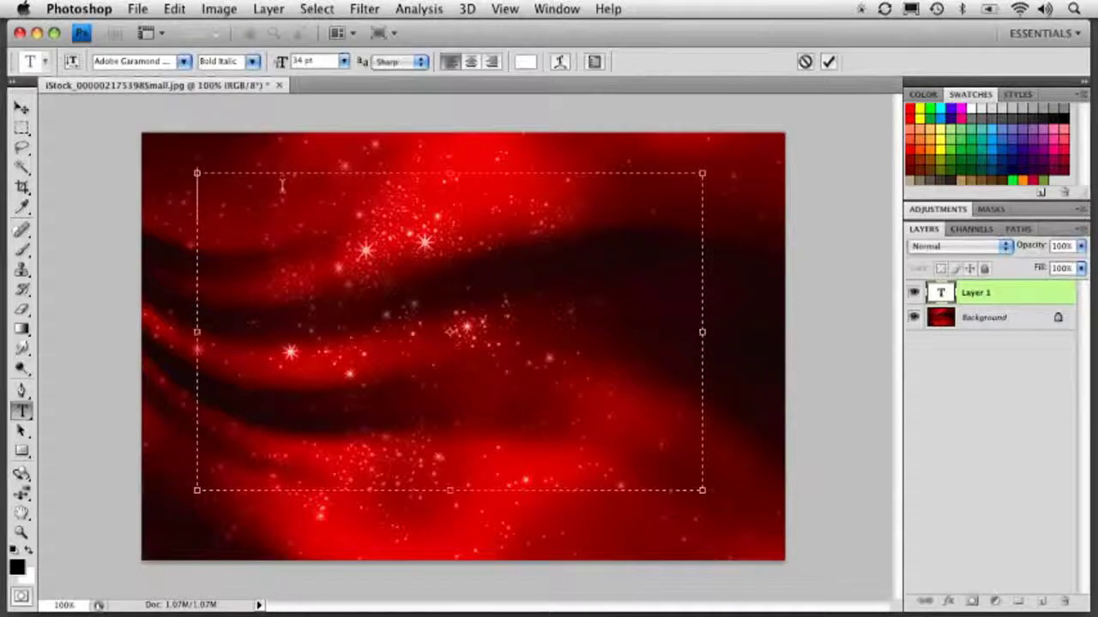
pyautogui.press('super+v')
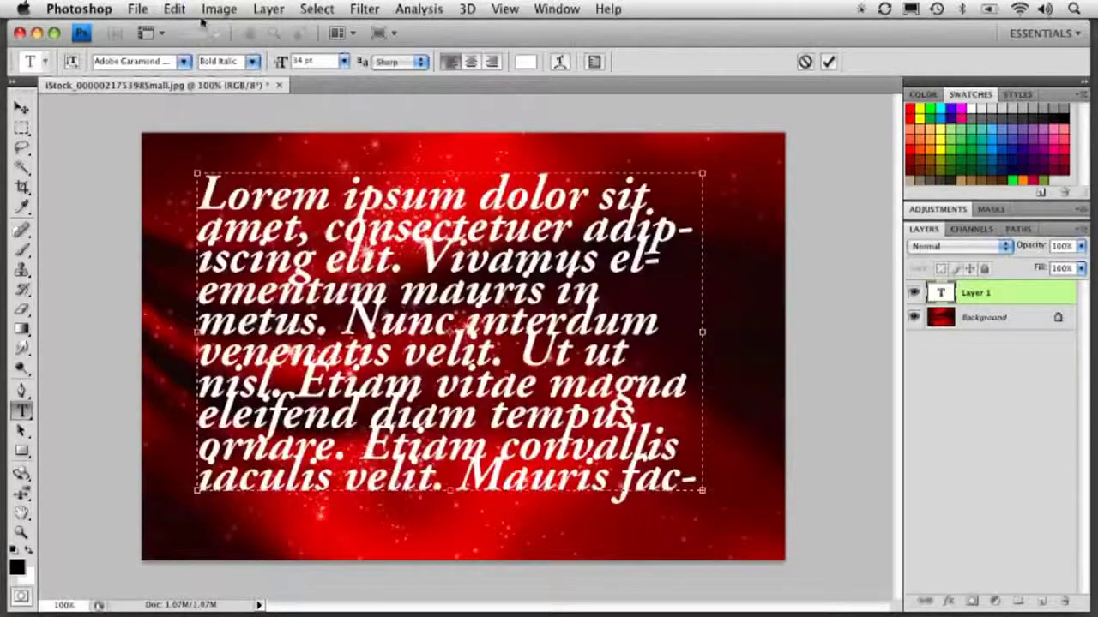
pyautogui.click(182, 13)
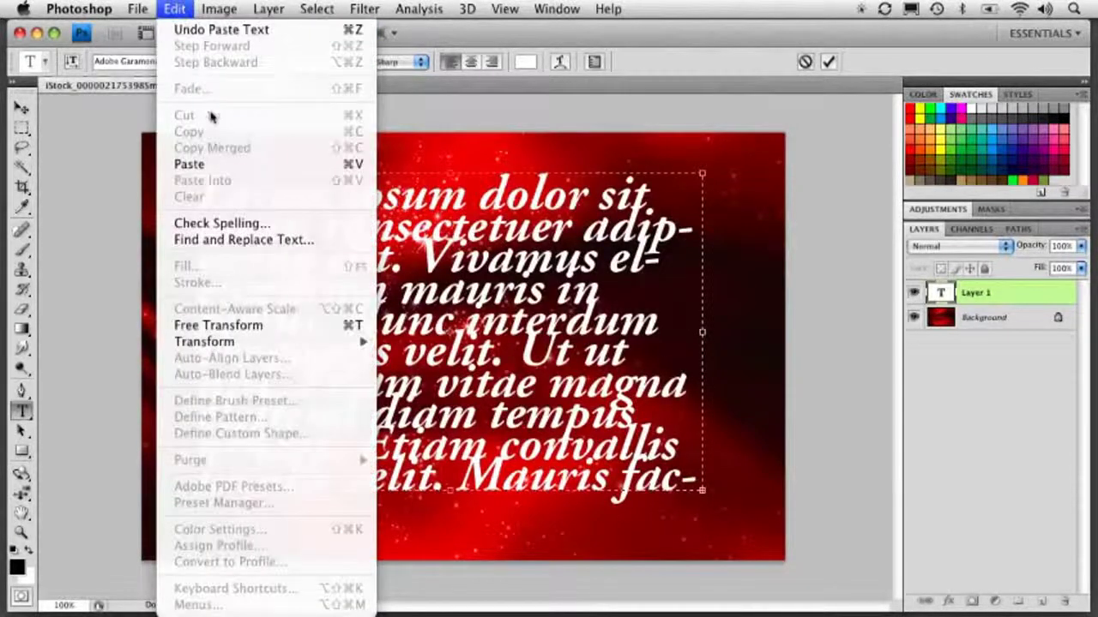
pyautogui.click(78, 200)
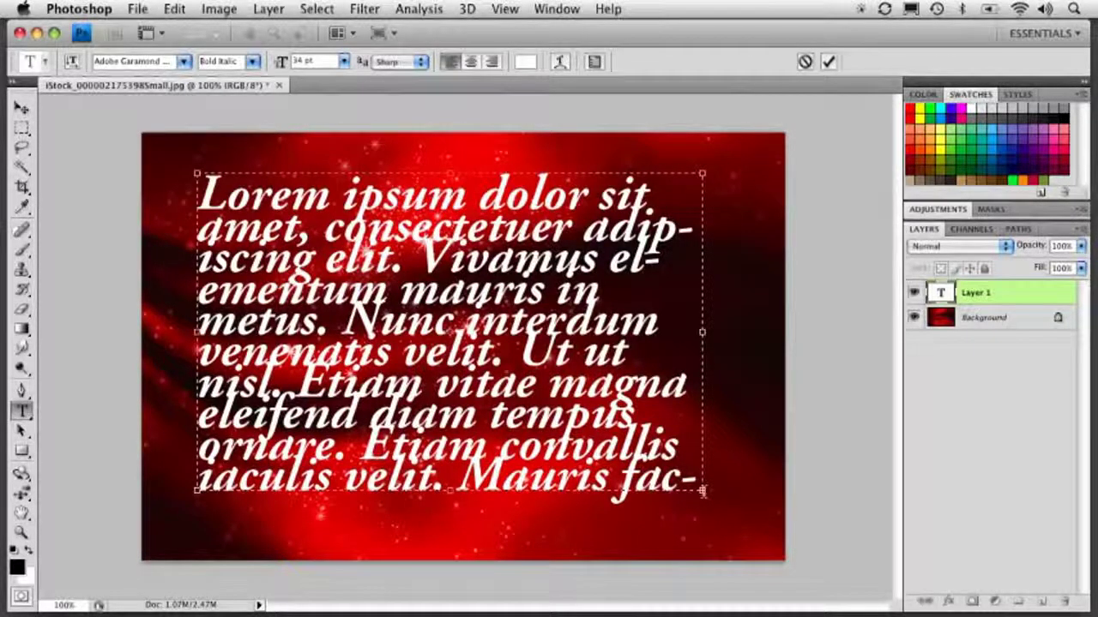
# Step: Select all the text in the box and reduce its font size to 13 pt
pyautogui.doubleClick(463, 399)
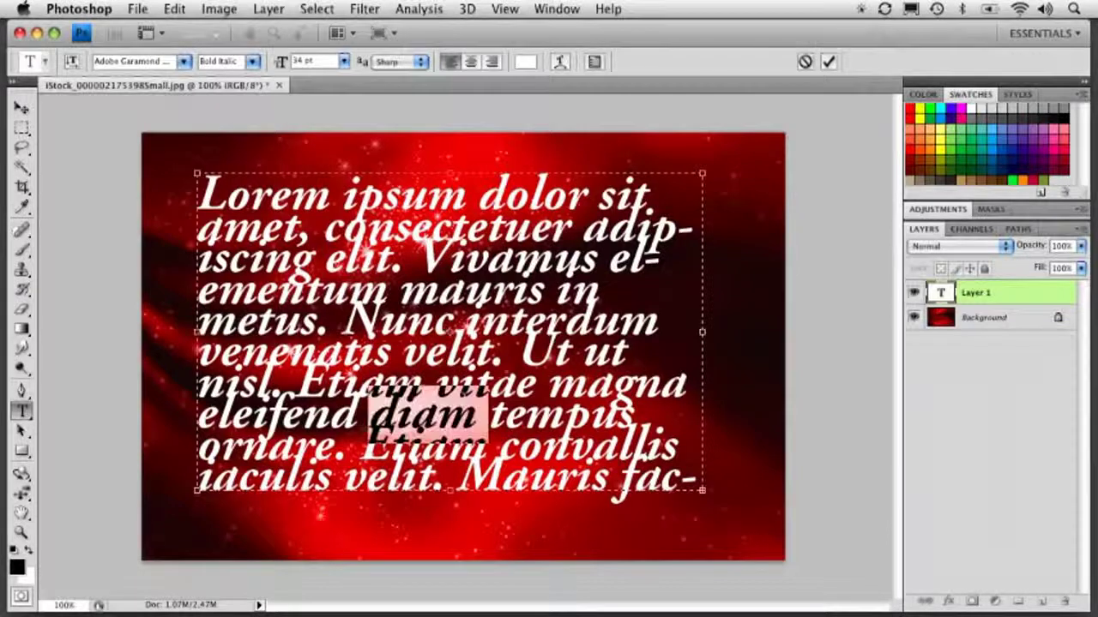
pyautogui.press('super+a')
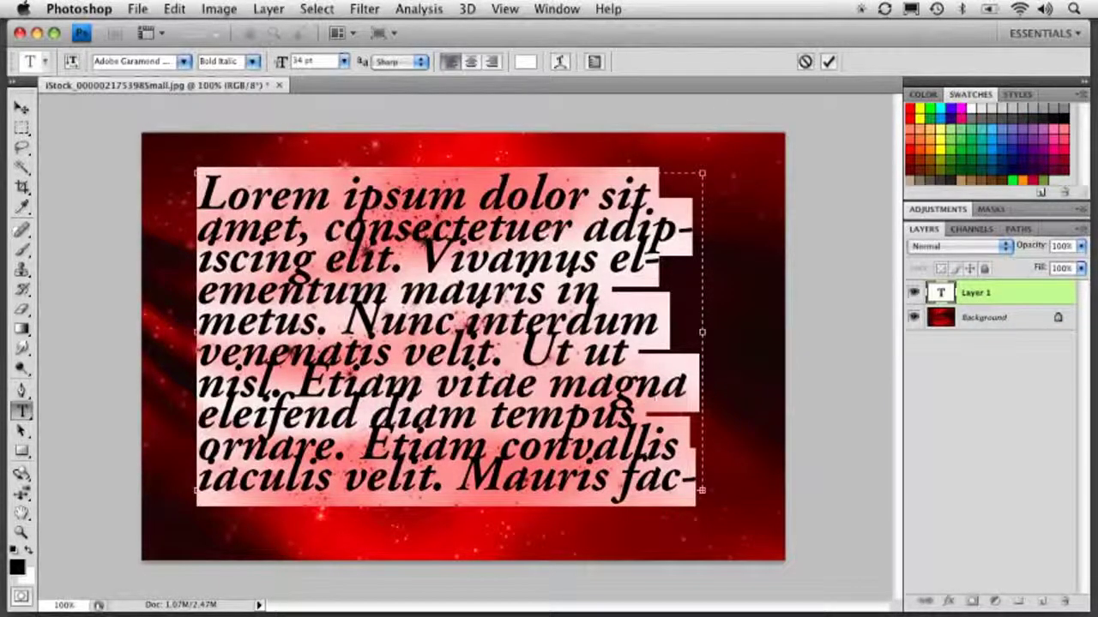
pyautogui.moveTo(285, 65)
pyautogui.mouseDown()
pyautogui.moveTo(258, 67)
pyautogui.moveTo(276, 65)
pyautogui.mouseUp()
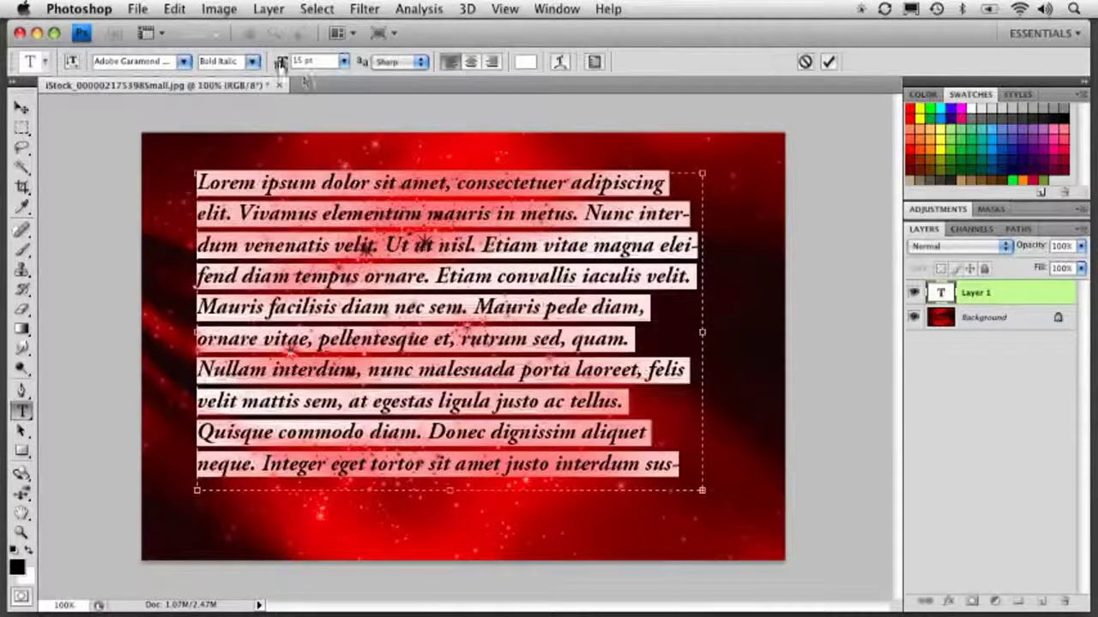
pyautogui.moveTo(283, 66); pyautogui.dragTo(274, 67)
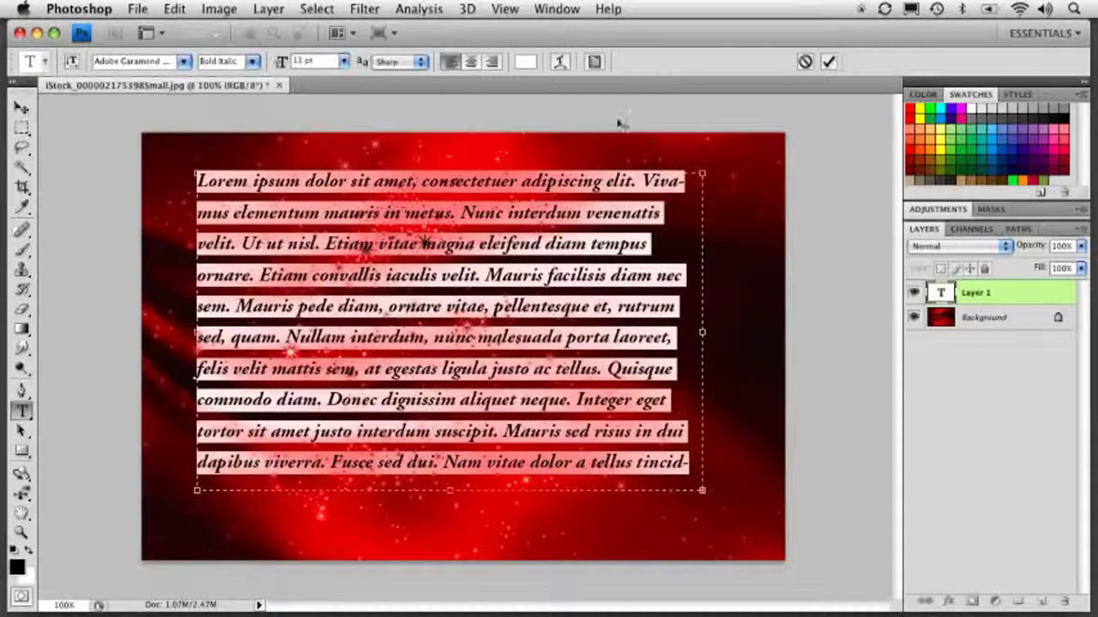
# Step: Show the character and paragraph settings beside the text box and look through the font's available styles
pyautogui.click(594, 61)
pyautogui.moveTo(577, 410); pyautogui.dragTo(849, 377)
pyautogui.moveTo(735, 152); pyautogui.dragTo(813, 125)
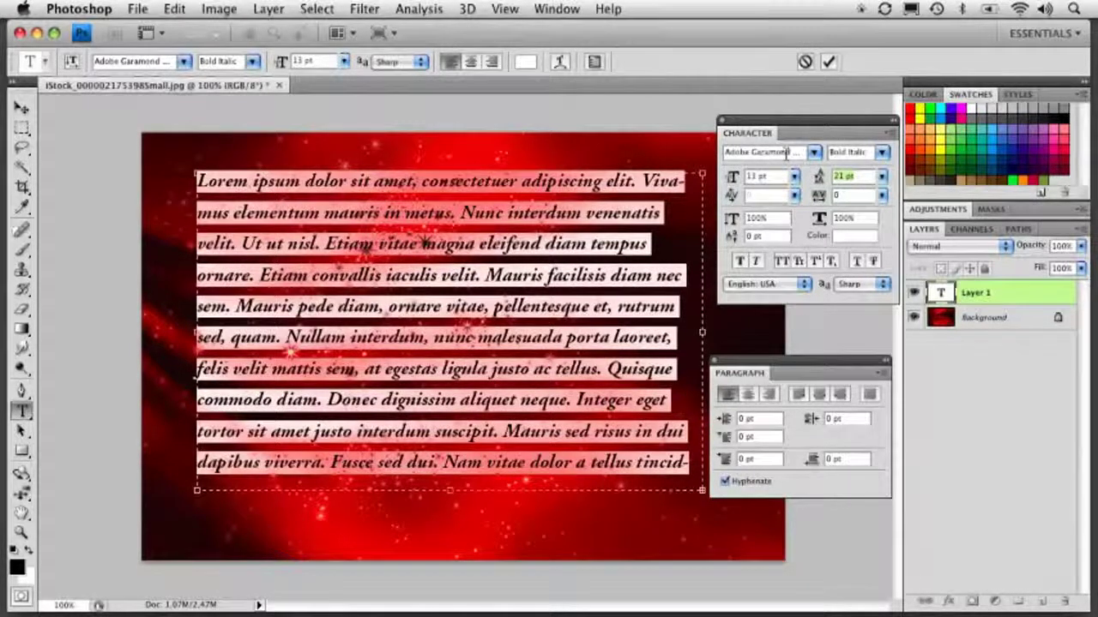
pyautogui.click(883, 153)
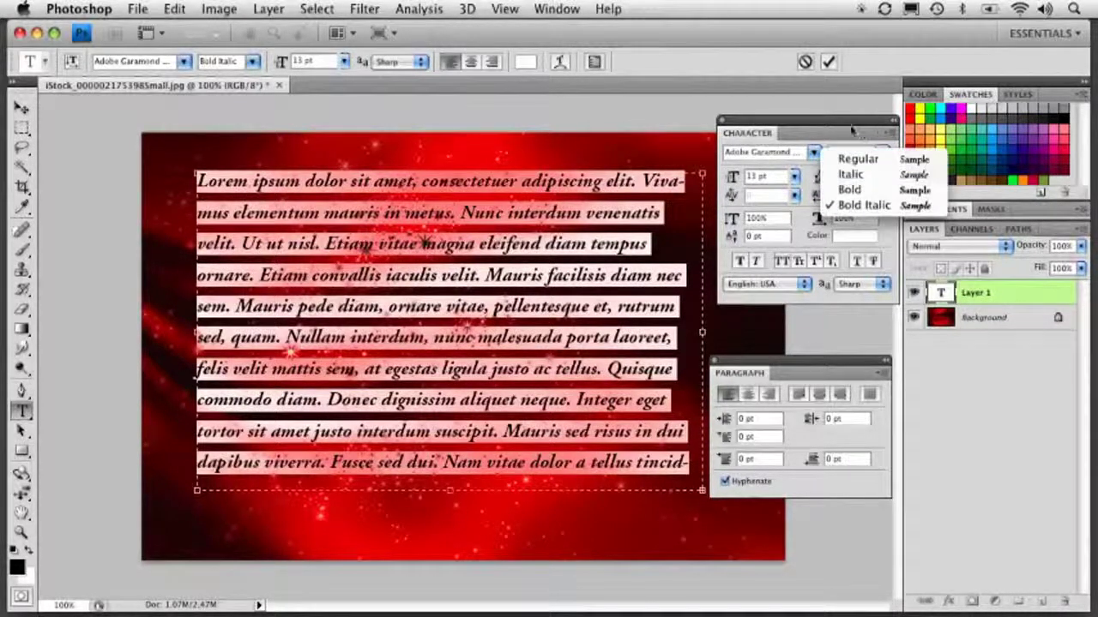
pyautogui.click(853, 127)
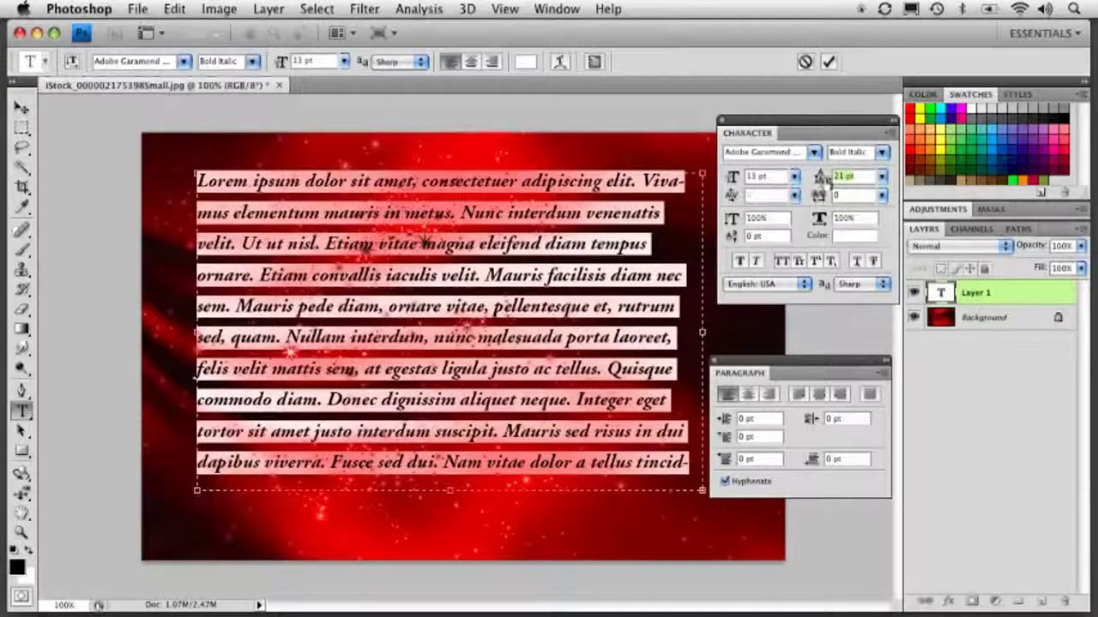
# Step: Set the Lorem Ipsum paragraph's leading to 17 pt and try out its tracking and kerning
pyautogui.moveTo(821, 178); pyautogui.dragTo(816, 178)
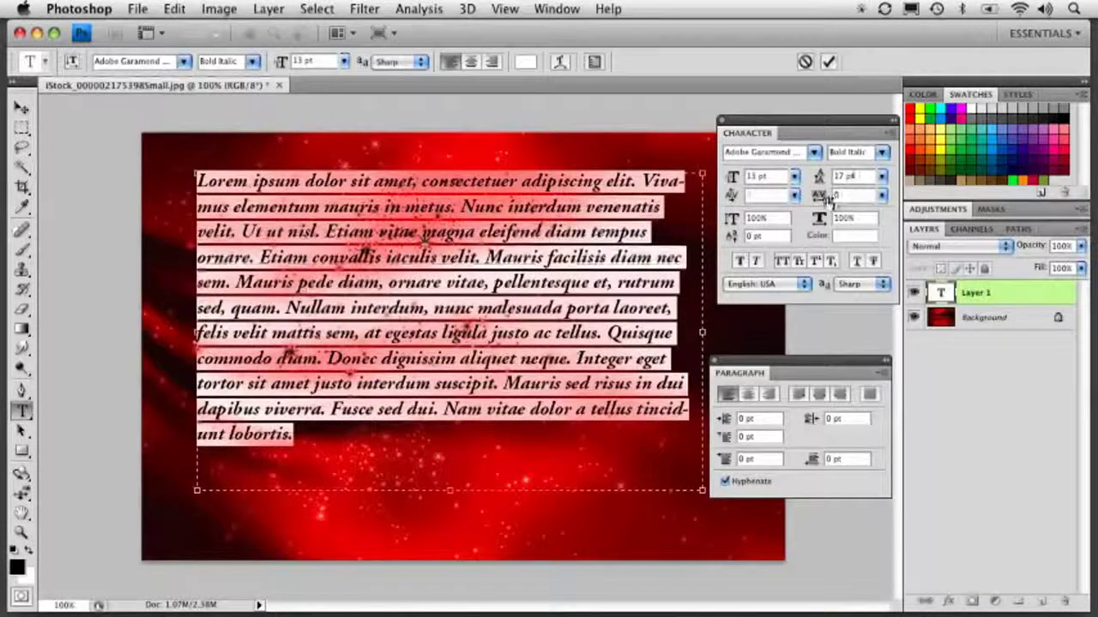
pyautogui.moveTo(819, 197); pyautogui.dragTo(817, 197)
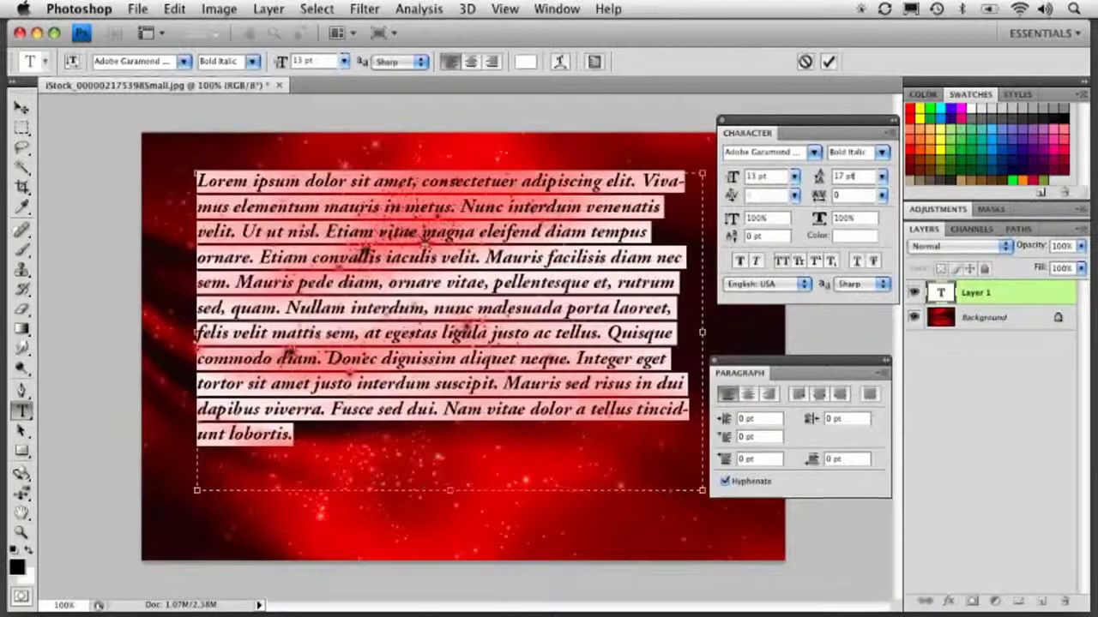
pyautogui.click(564, 249)
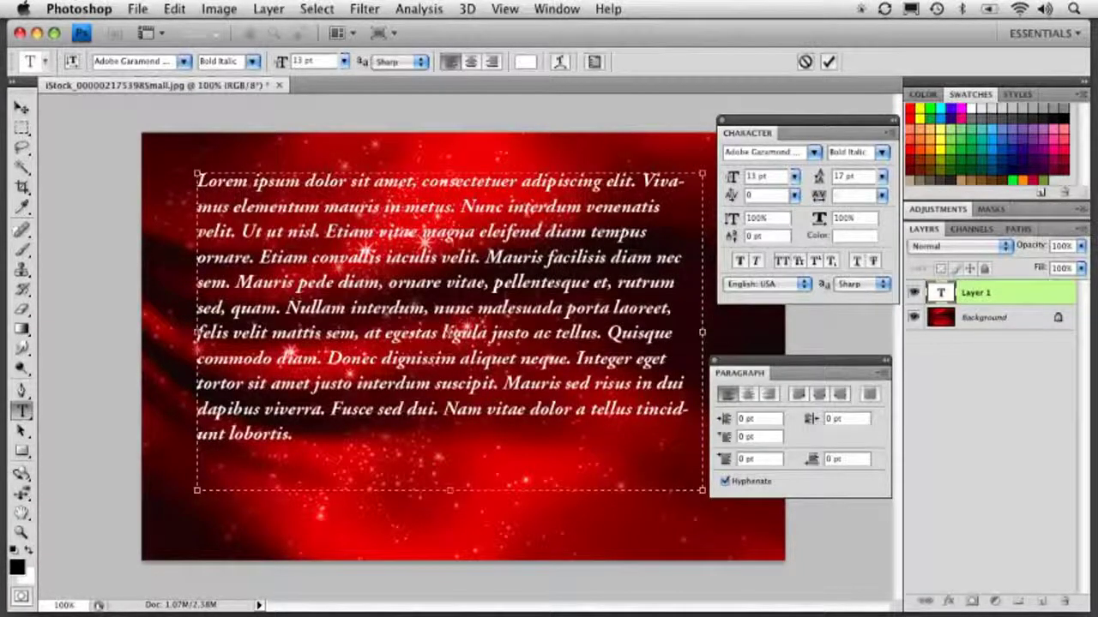
pyautogui.moveTo(731, 198); pyautogui.dragTo(696, 199)
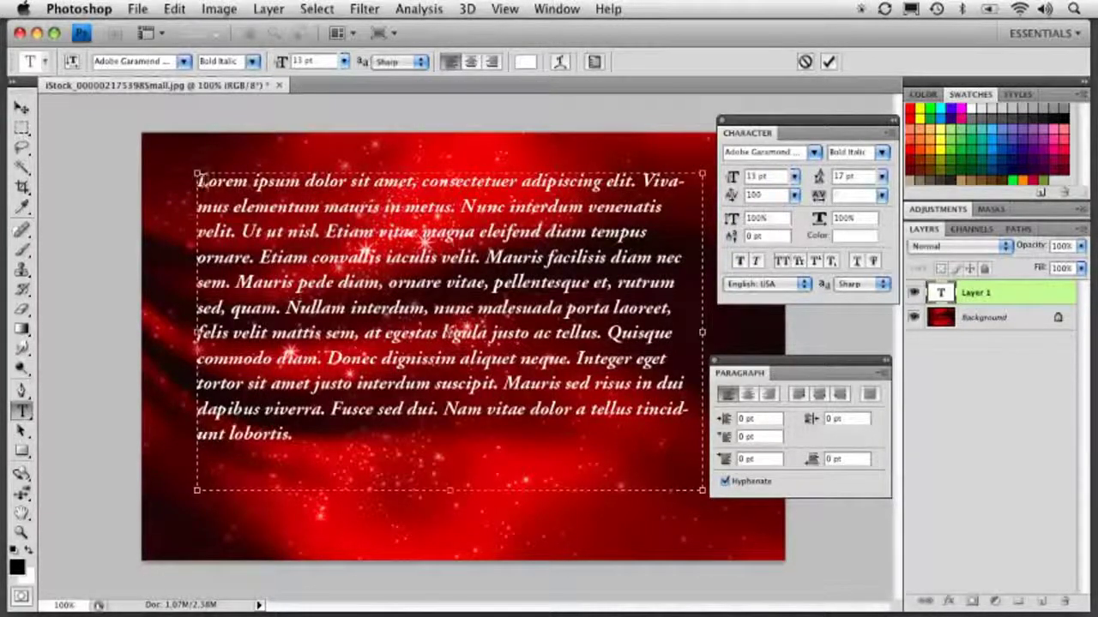
# Step: Scale the initial letter L to 238% vertically and 264% horizontally, with a baseline shift of -3 pt
pyautogui.moveTo(207, 181); pyautogui.dragTo(196, 183)
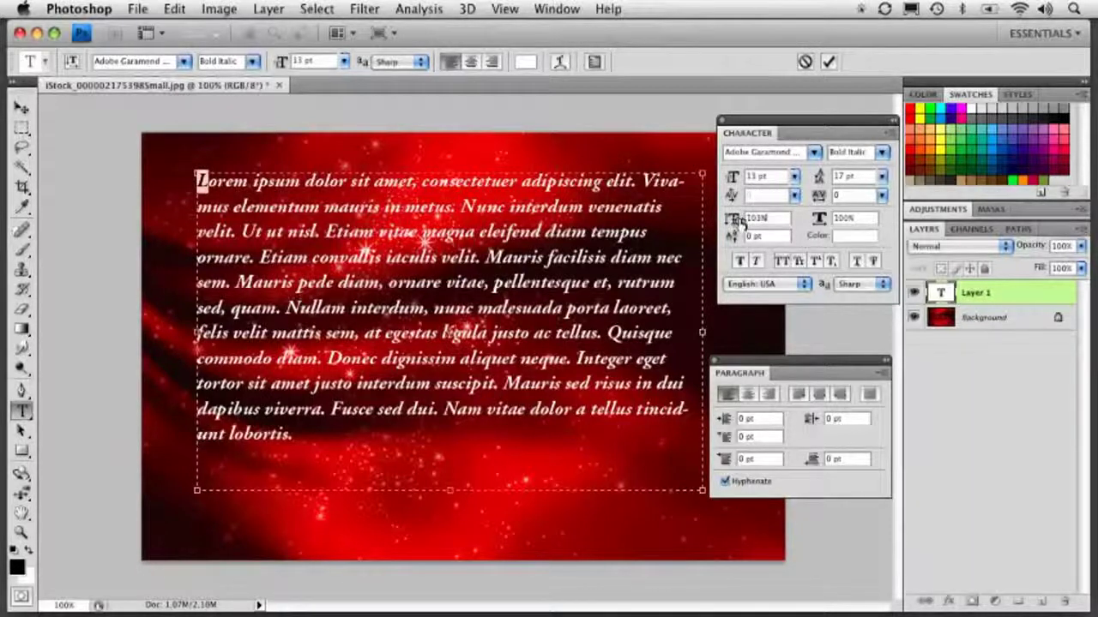
pyautogui.moveTo(738, 220); pyautogui.dragTo(831, 218)
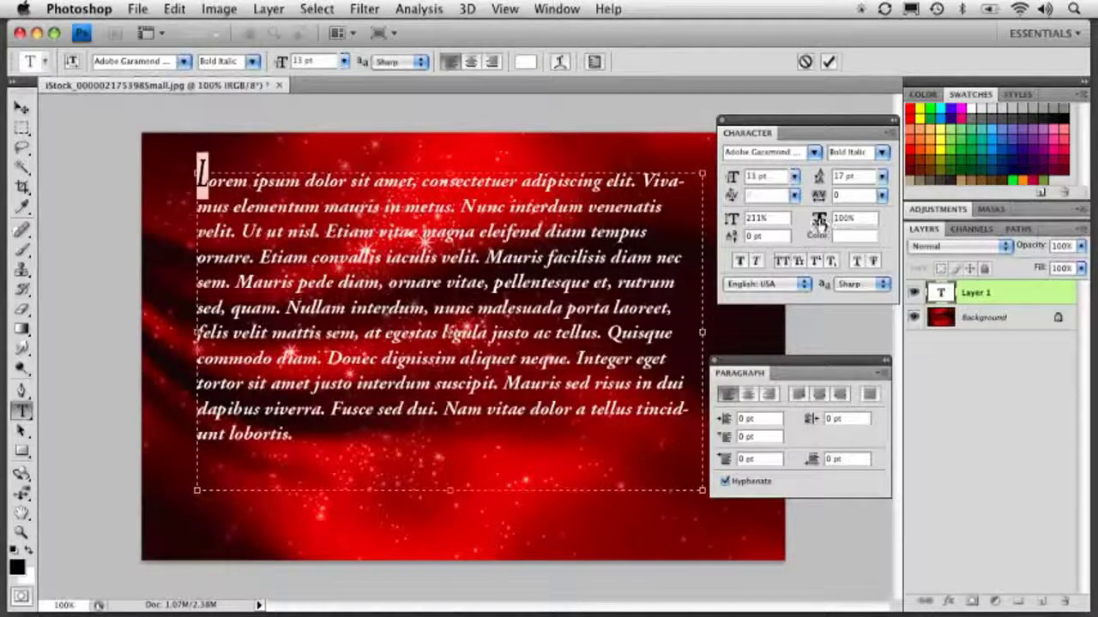
pyautogui.moveTo(825, 223); pyautogui.dragTo(969, 226)
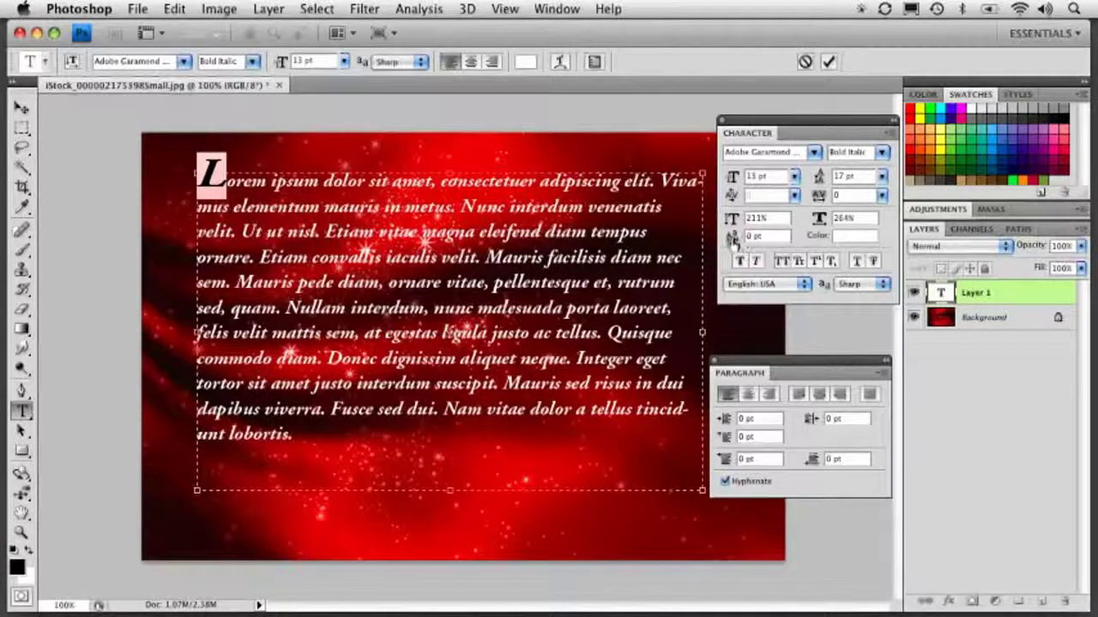
pyautogui.moveTo(738, 251); pyautogui.dragTo(804, 239)
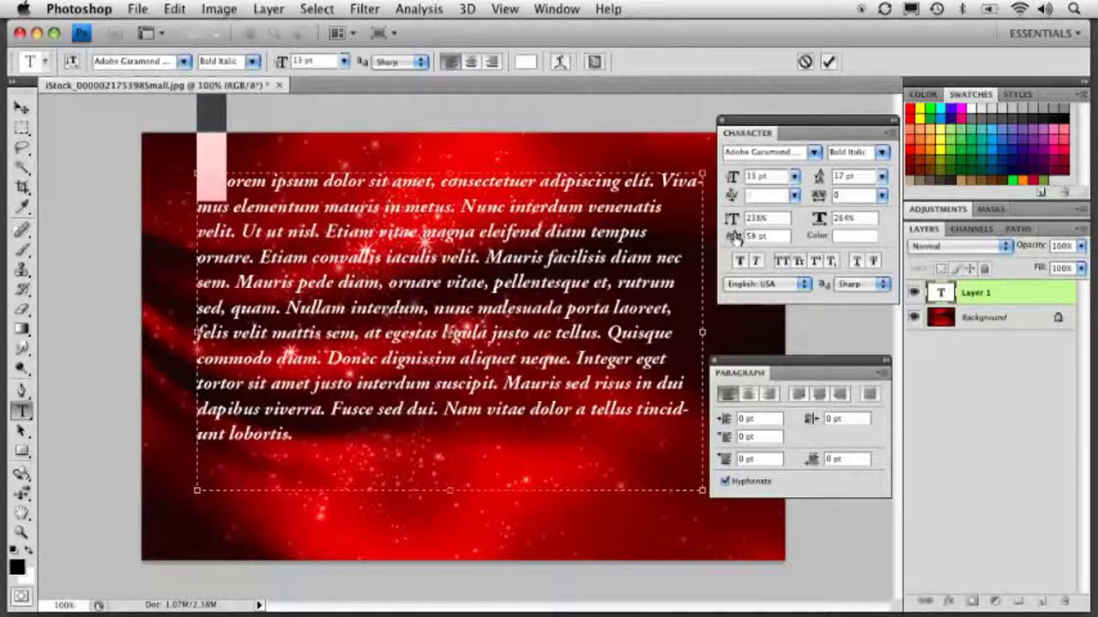
pyautogui.moveTo(725, 239)
pyautogui.mouseDown()
pyautogui.moveTo(700, 234)
pyautogui.moveTo(717, 241)
pyautogui.mouseUp()
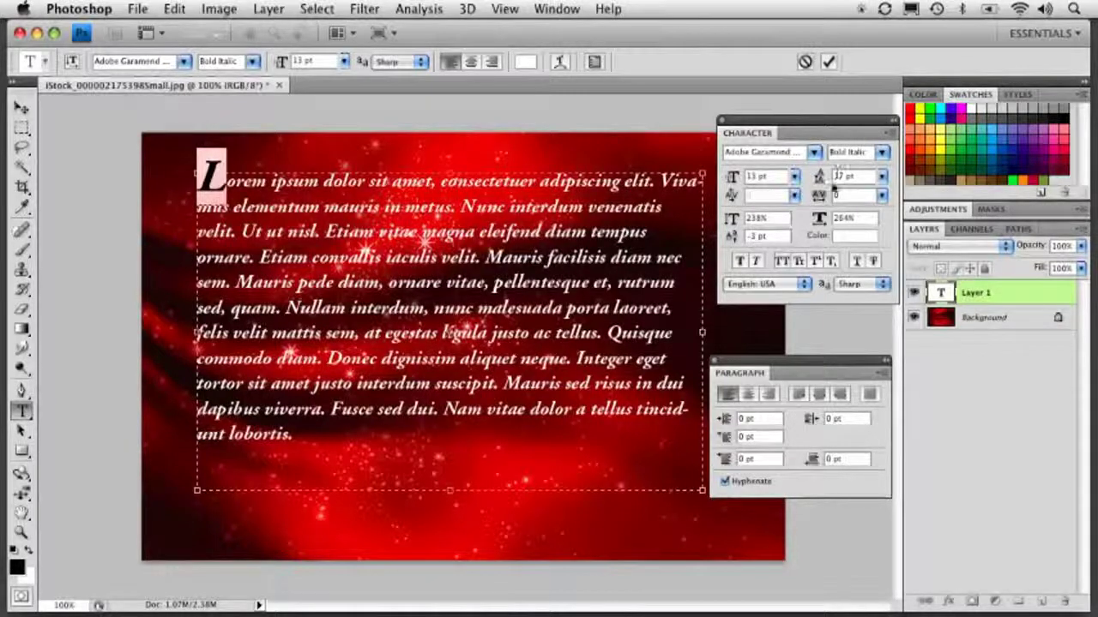
pyautogui.click(842, 243)
pyautogui.click(667, 220)
pyautogui.click(471, 284)
# Step: Select the whole Lorem Ipsum paragraph and change its font style to Regular
pyautogui.moveTo(570, 283); pyautogui.dragTo(324, 233)
pyautogui.moveTo(323, 439); pyautogui.dragTo(199, 171)
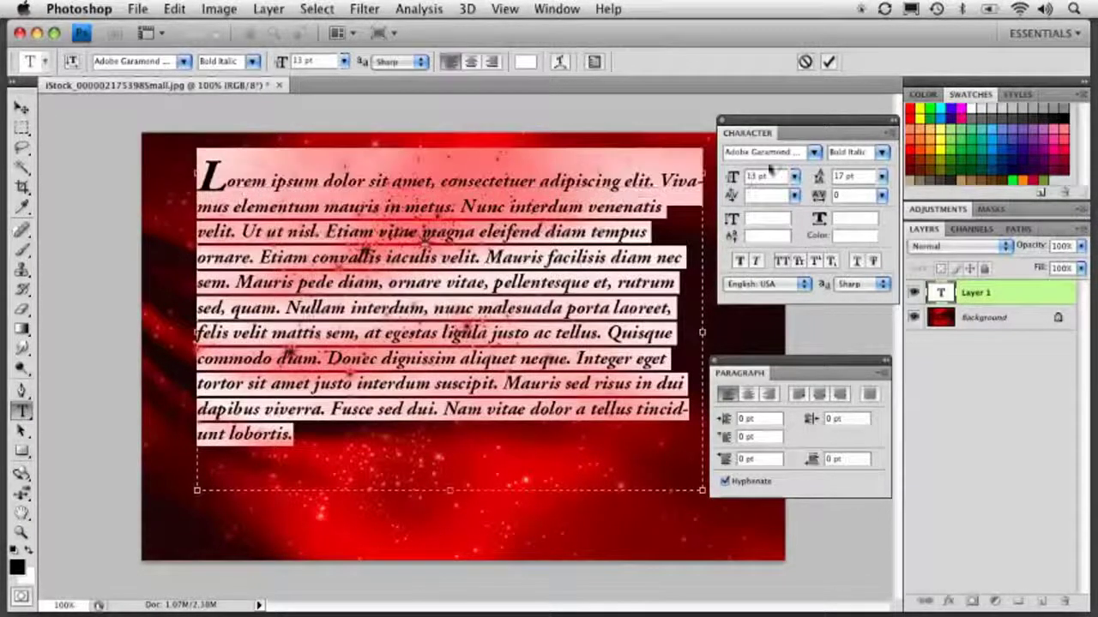
pyautogui.click(881, 151)
pyautogui.click(881, 159)
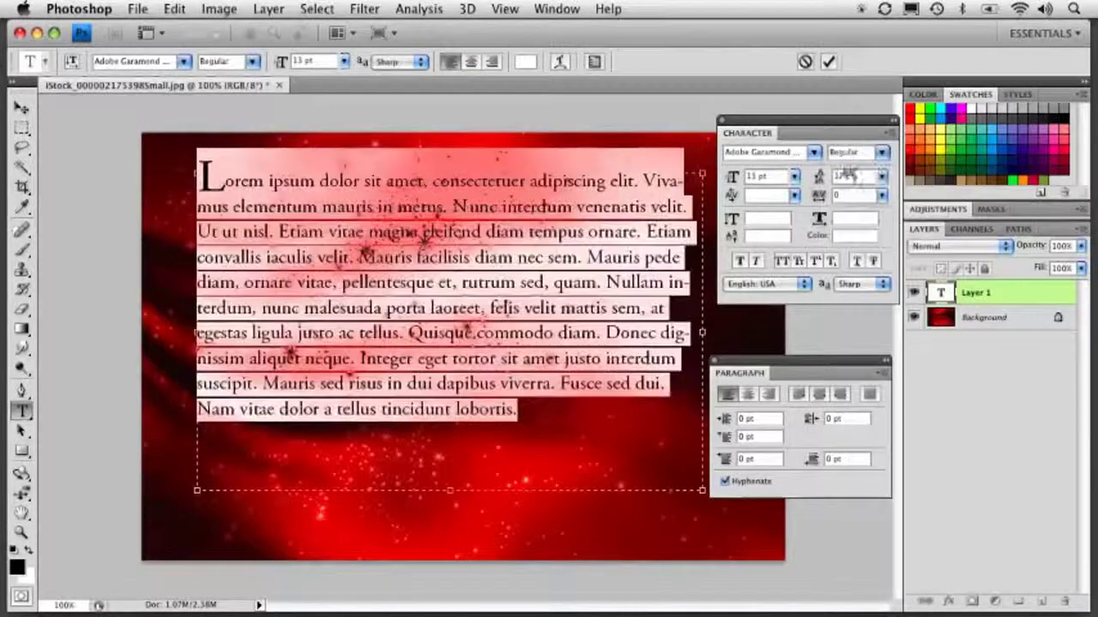
pyautogui.click(557, 301)
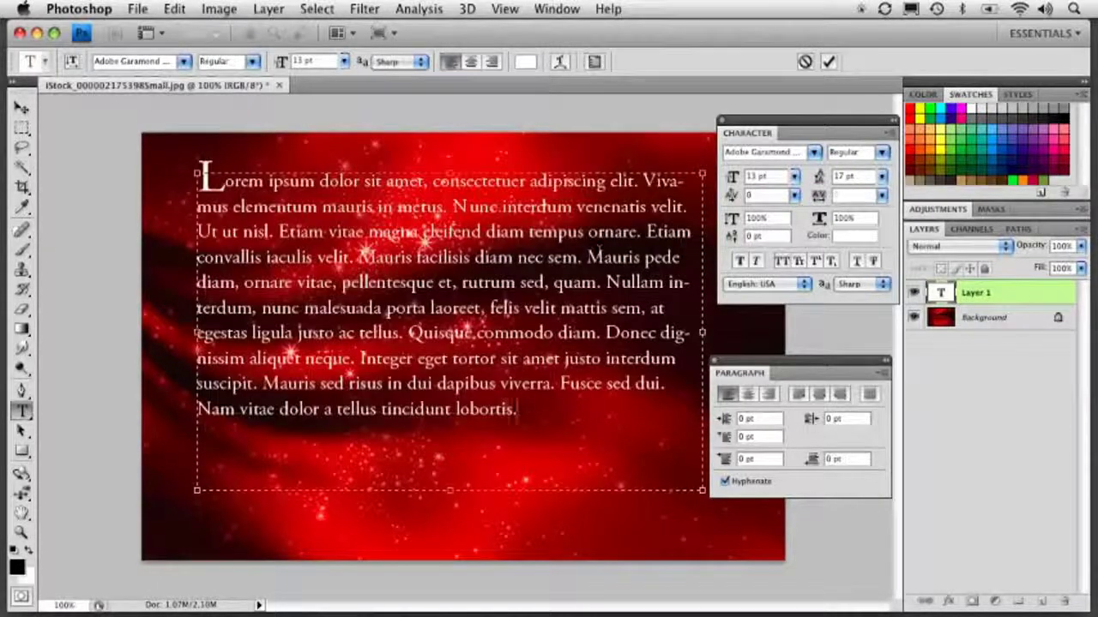
# Step: Select the entire paragraph and apply Faux Italic and Faux Bold to it
pyautogui.moveTo(522, 411); pyautogui.dragTo(178, 176)
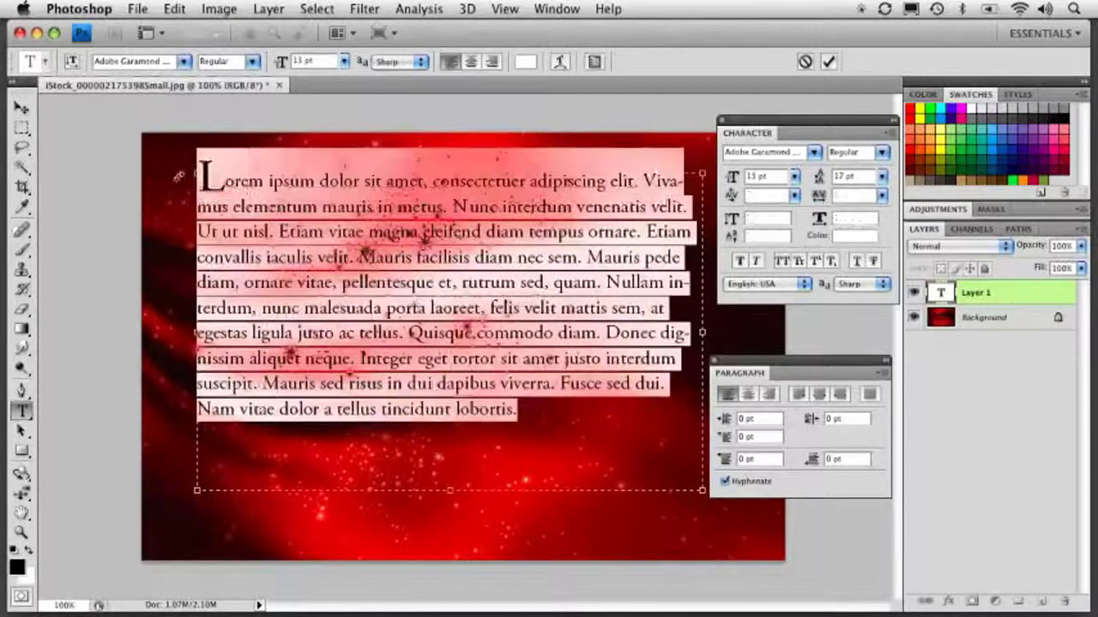
pyautogui.click(756, 261)
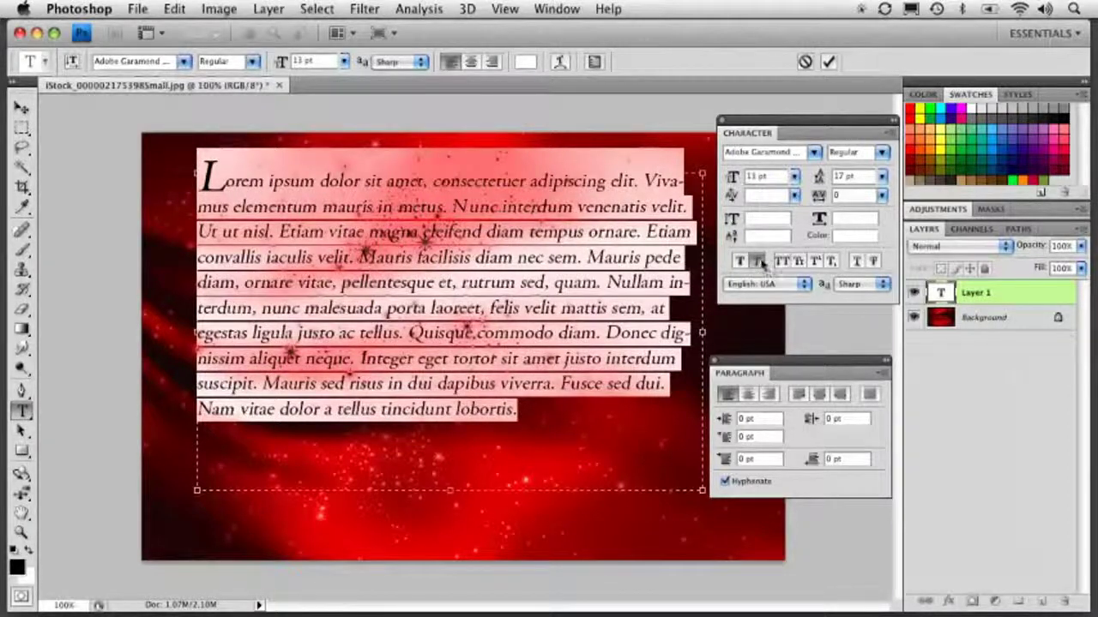
pyautogui.click(739, 261)
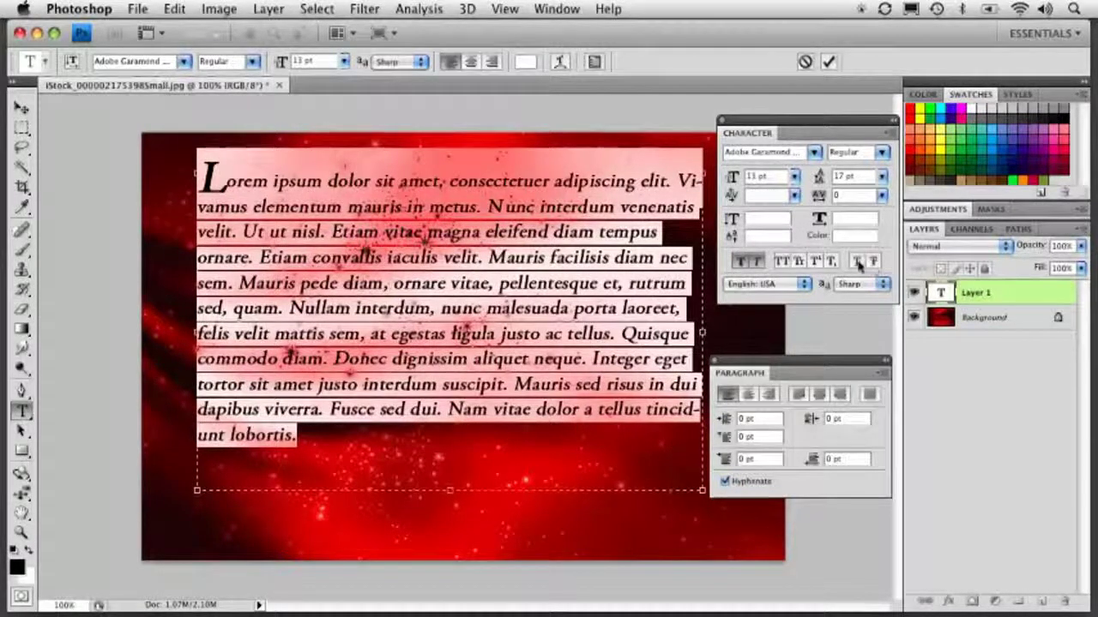
# Step: Dock the paragraph settings beneath the character settings and try centre, right and left alignment on the text
pyautogui.moveTo(784, 372); pyautogui.dragTo(798, 343)
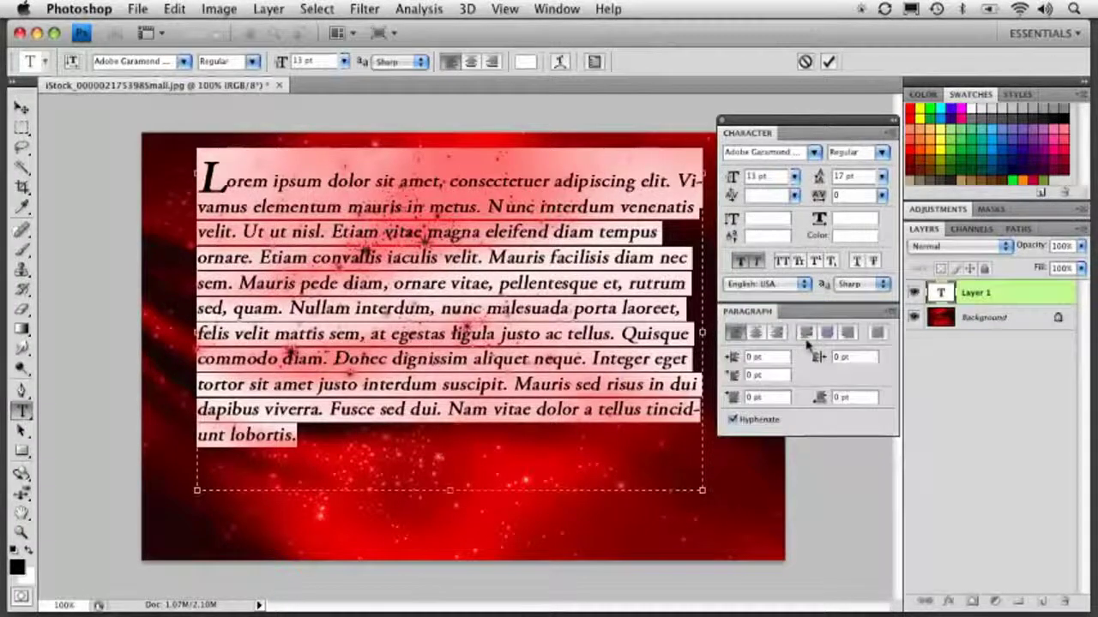
pyautogui.click(755, 333)
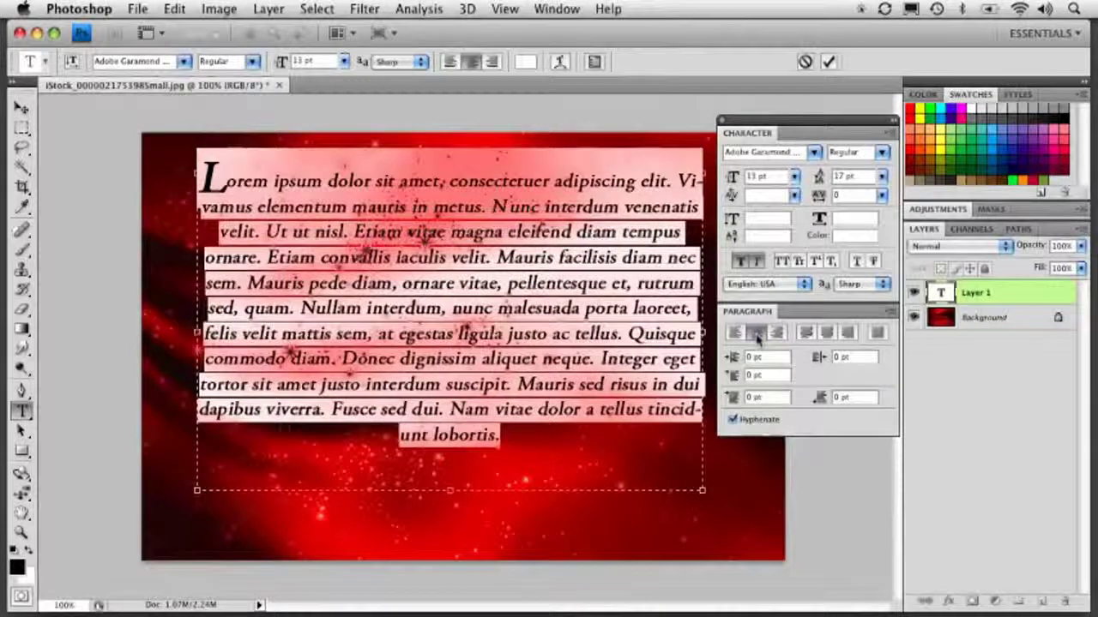
pyautogui.click(777, 334)
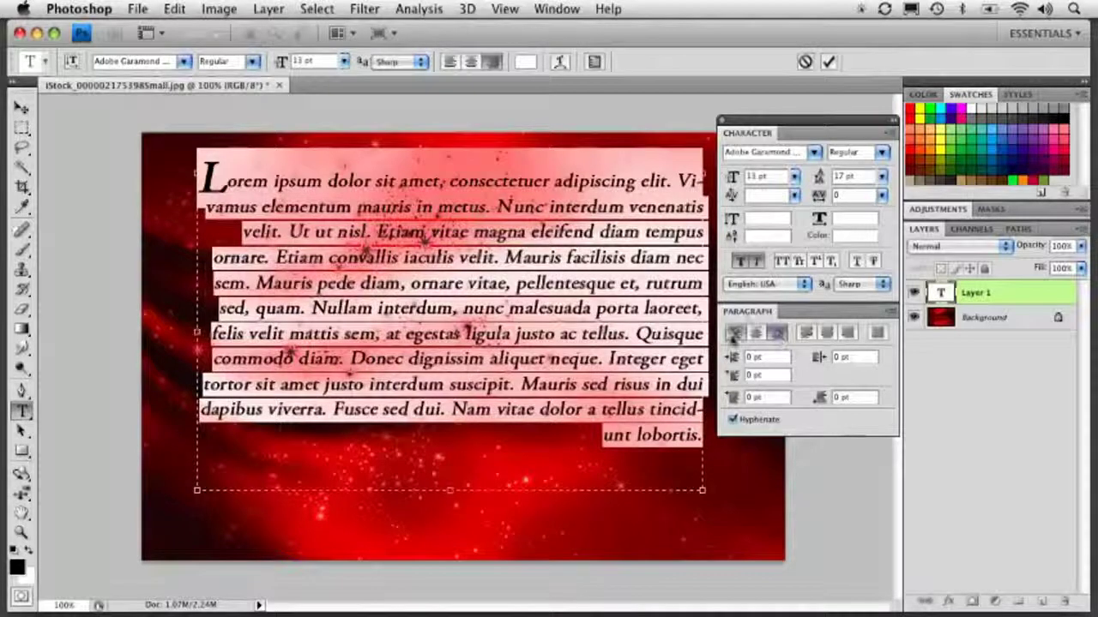
pyautogui.click(734, 332)
# Step: Try the four justification options on the paragraph and finish with it justified with the last line left-aligned
pyautogui.click(809, 333)
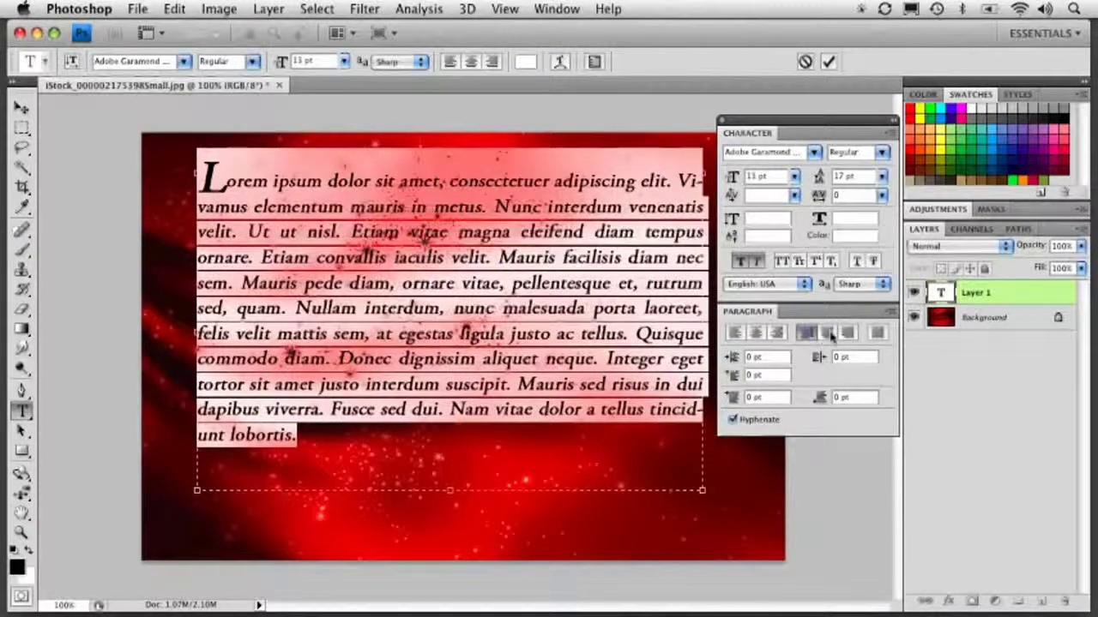
pyautogui.click(826, 333)
pyautogui.click(846, 332)
pyautogui.click(877, 334)
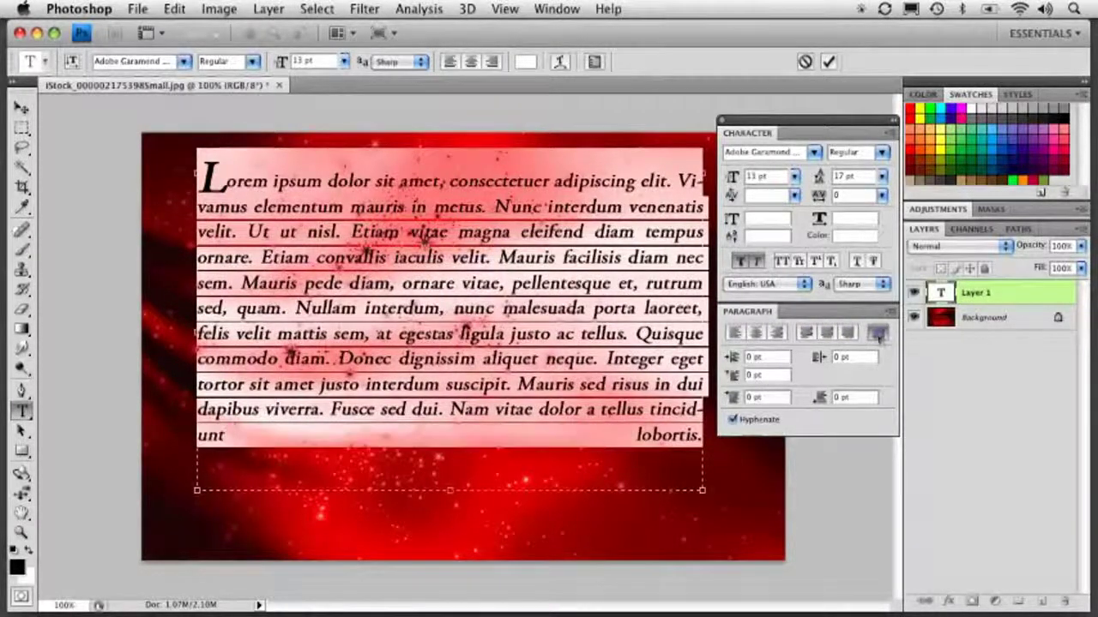
pyautogui.click(806, 333)
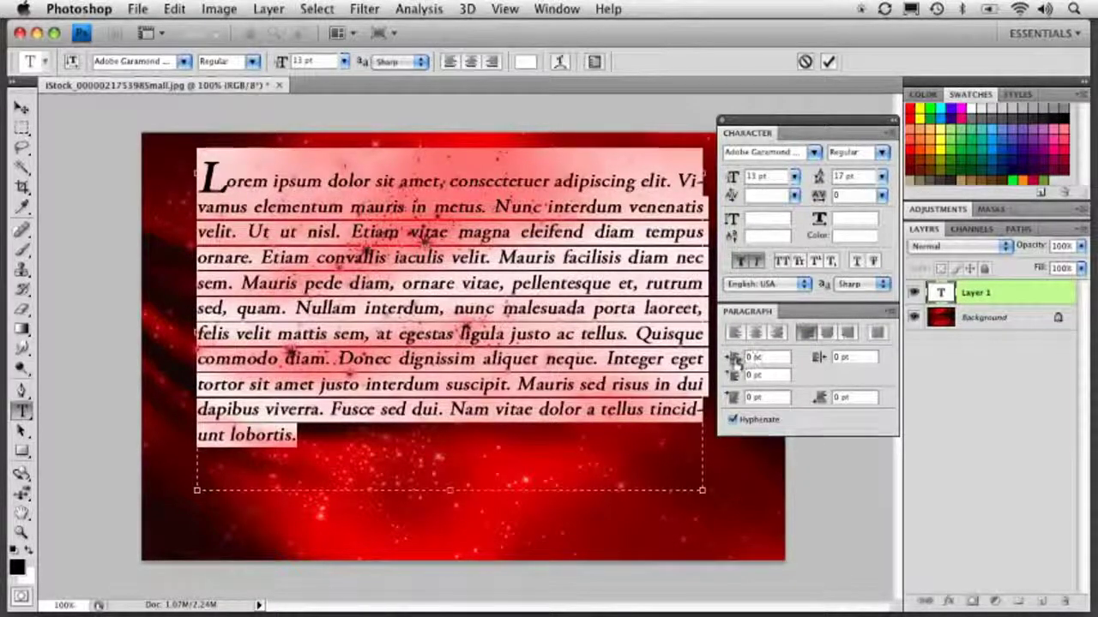
# Step: Set the paragraph's left indent to 7.85 pt, right indent to -11.75 pt and first-line indent to 11.95 pt
pyautogui.moveTo(733, 360); pyautogui.dragTo(826, 361)
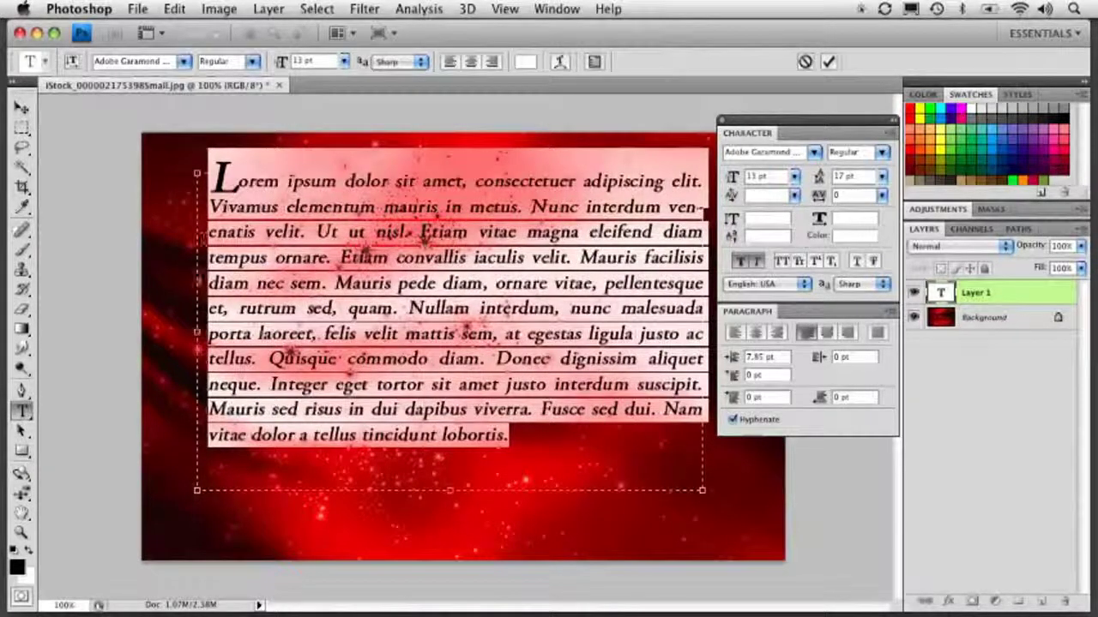
pyautogui.moveTo(825, 358); pyautogui.dragTo(775, 377)
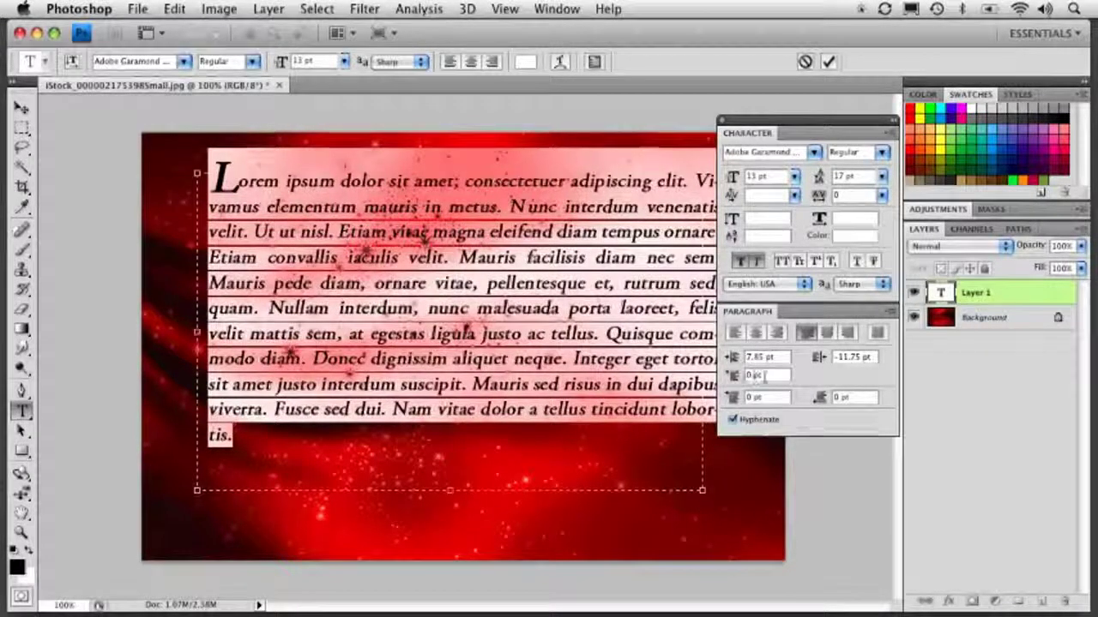
pyautogui.click(278, 203)
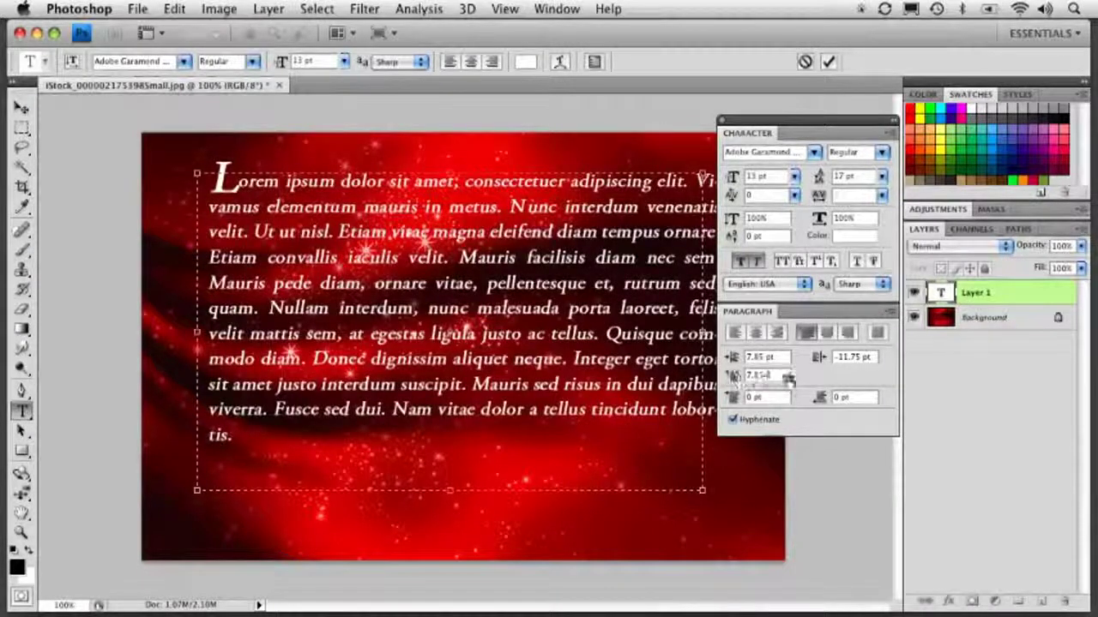
pyautogui.moveTo(788, 378); pyautogui.dragTo(825, 378)
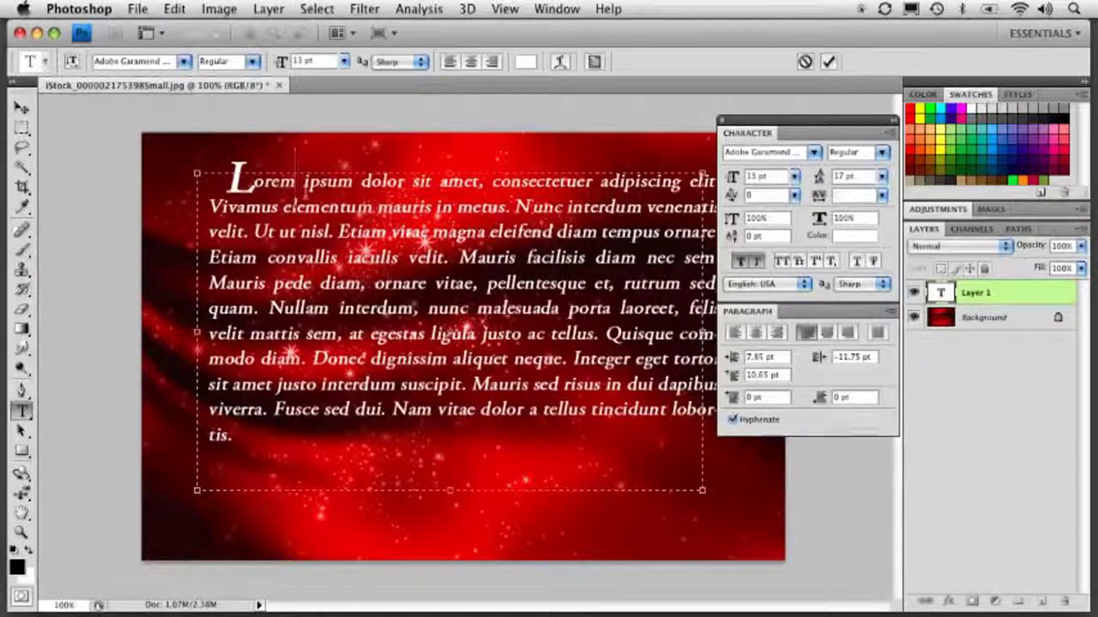
pyautogui.moveTo(740, 379); pyautogui.dragTo(777, 378)
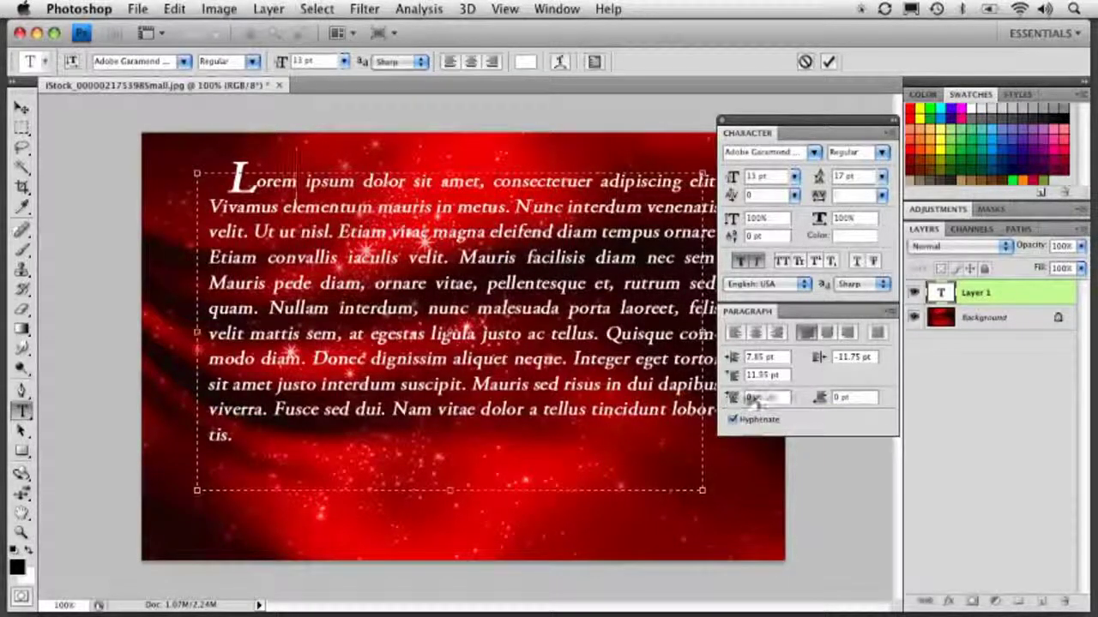
# Step: Add 4 pt of space before the paragraph and 0.3 pt of space after it
pyautogui.moveTo(749, 394); pyautogui.dragTo(735, 399)
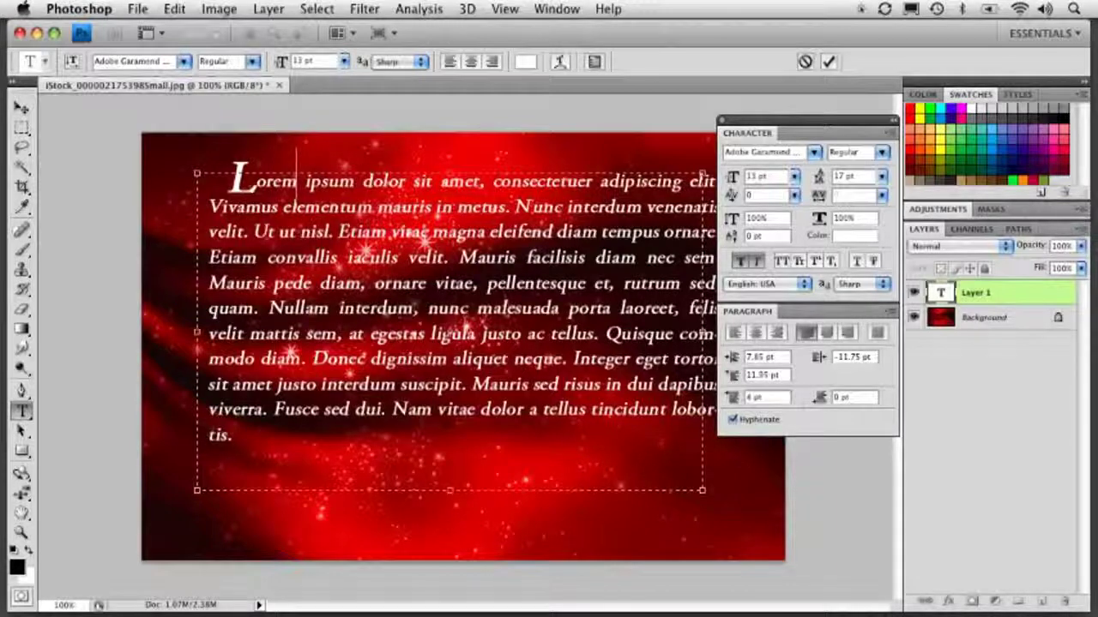
pyautogui.moveTo(817, 397); pyautogui.dragTo(832, 399)
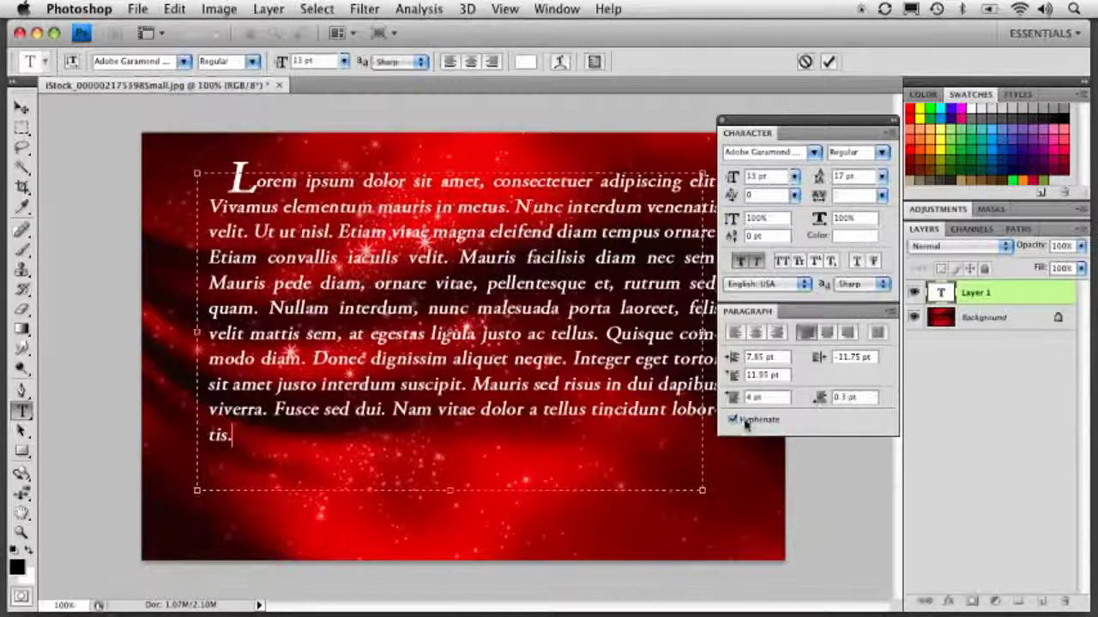